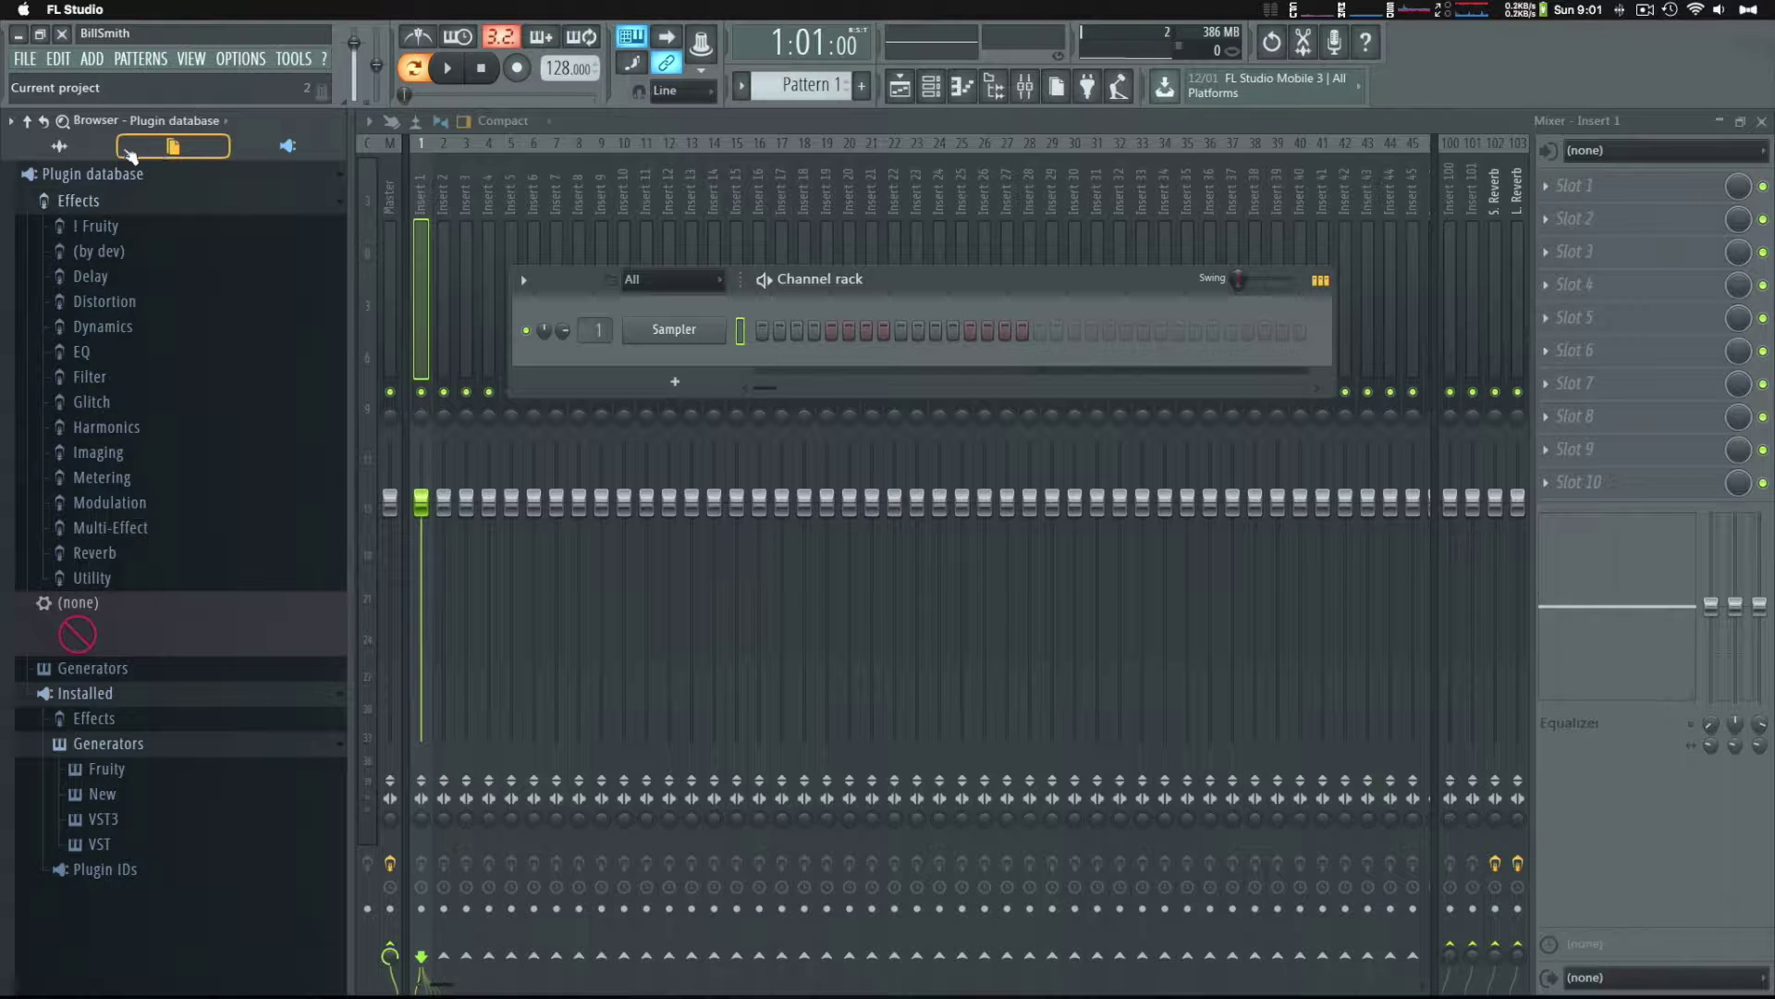
Replace the Sampler channel's instrument with the ABL3 plugin
right_click(689, 336)
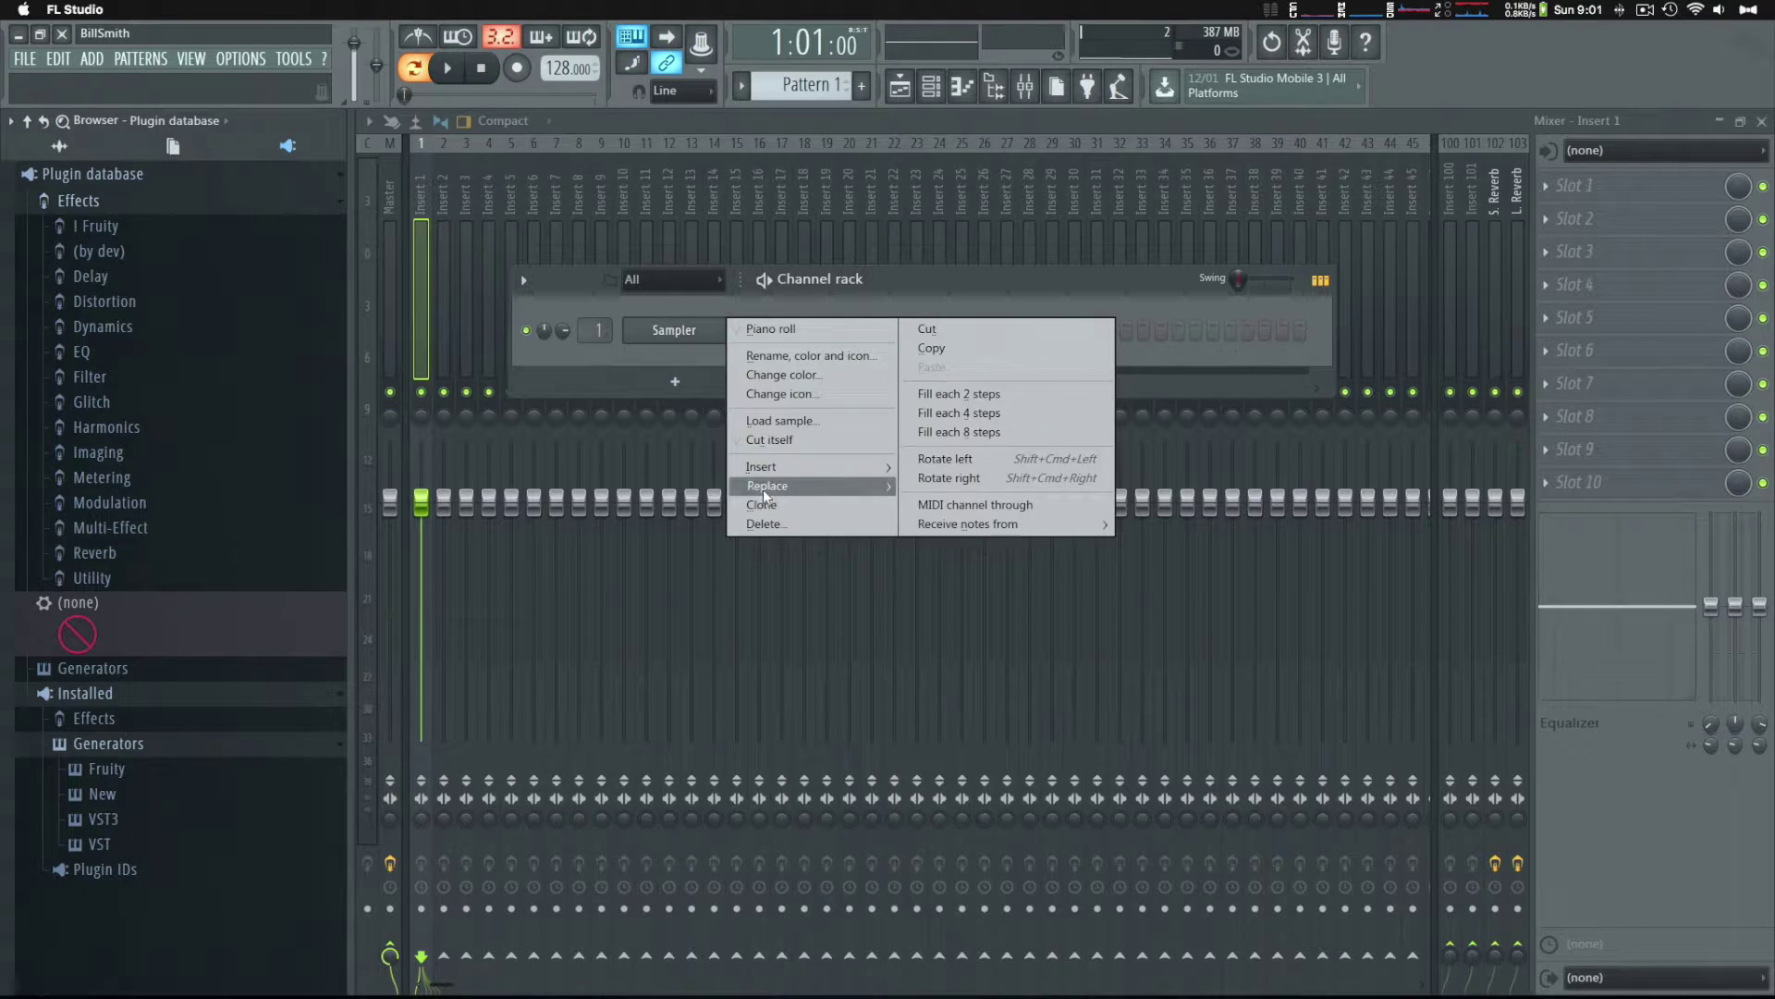
mouse_move(763, 487)
left_click(993, 150)
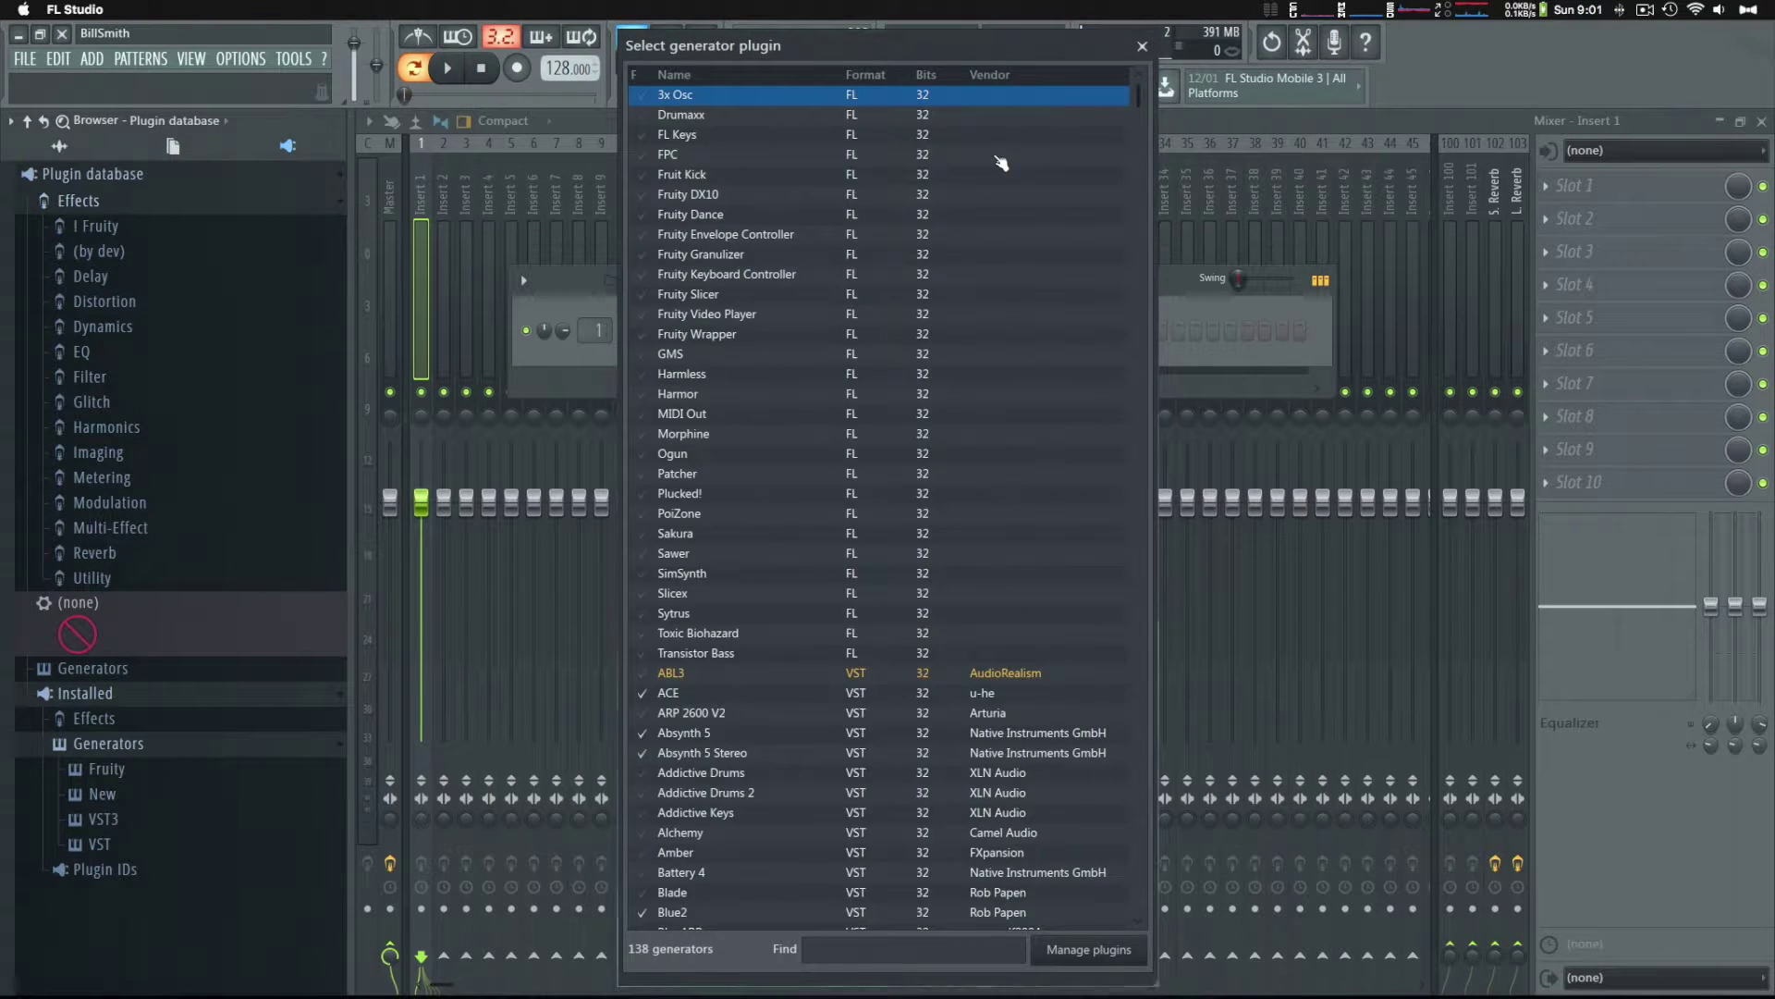
type("abl3")
double_click(962, 94)
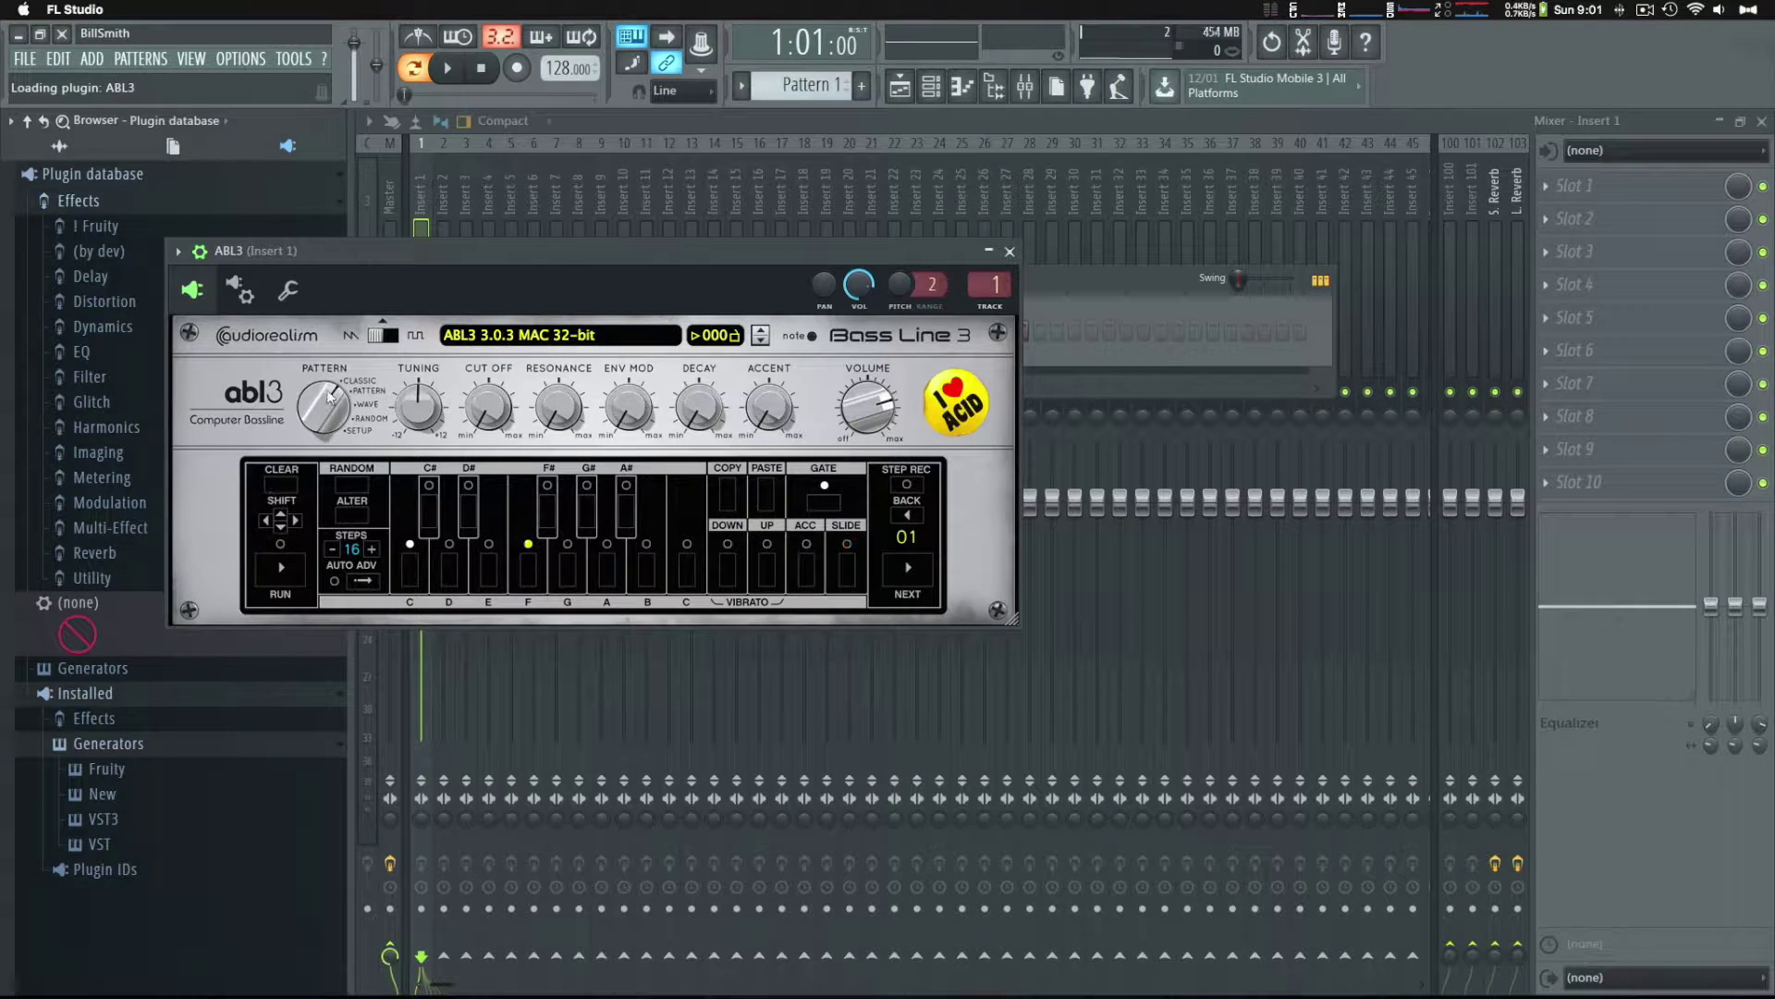
Max ABL3's volume, set its MIDI input port to 1, and route it to mixer insert 1
left_click(359, 431)
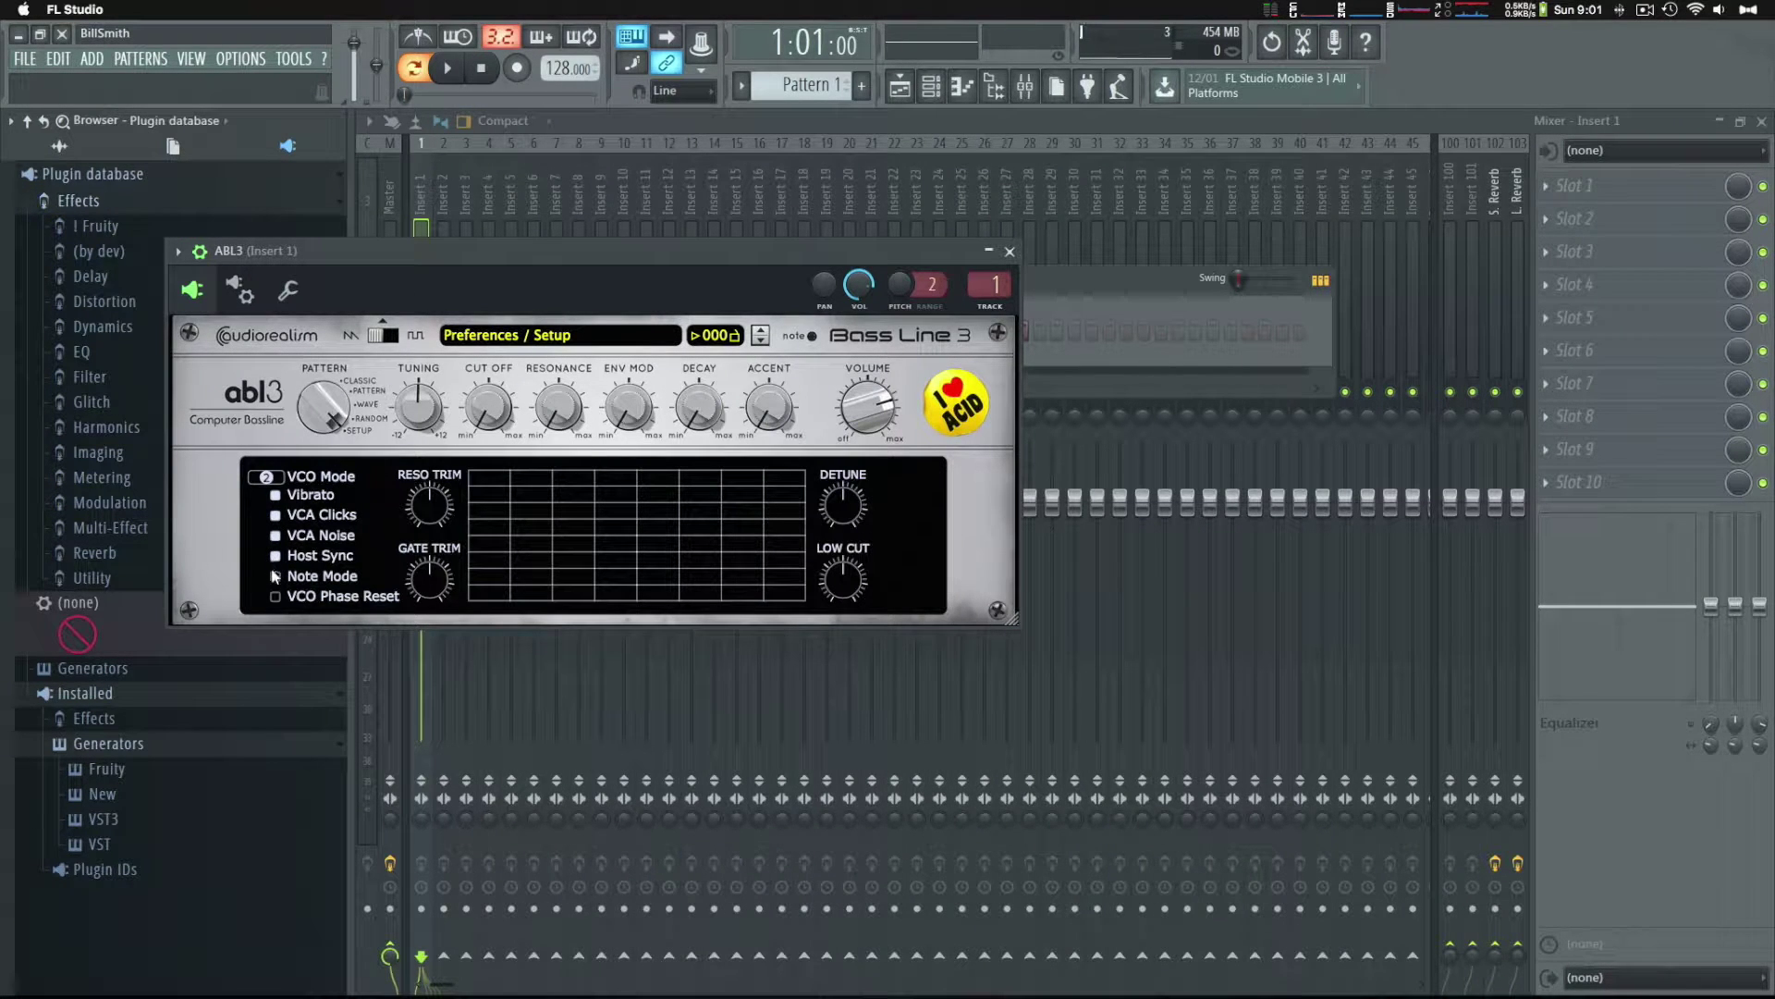
left_click_drag(868, 407, 887, 217)
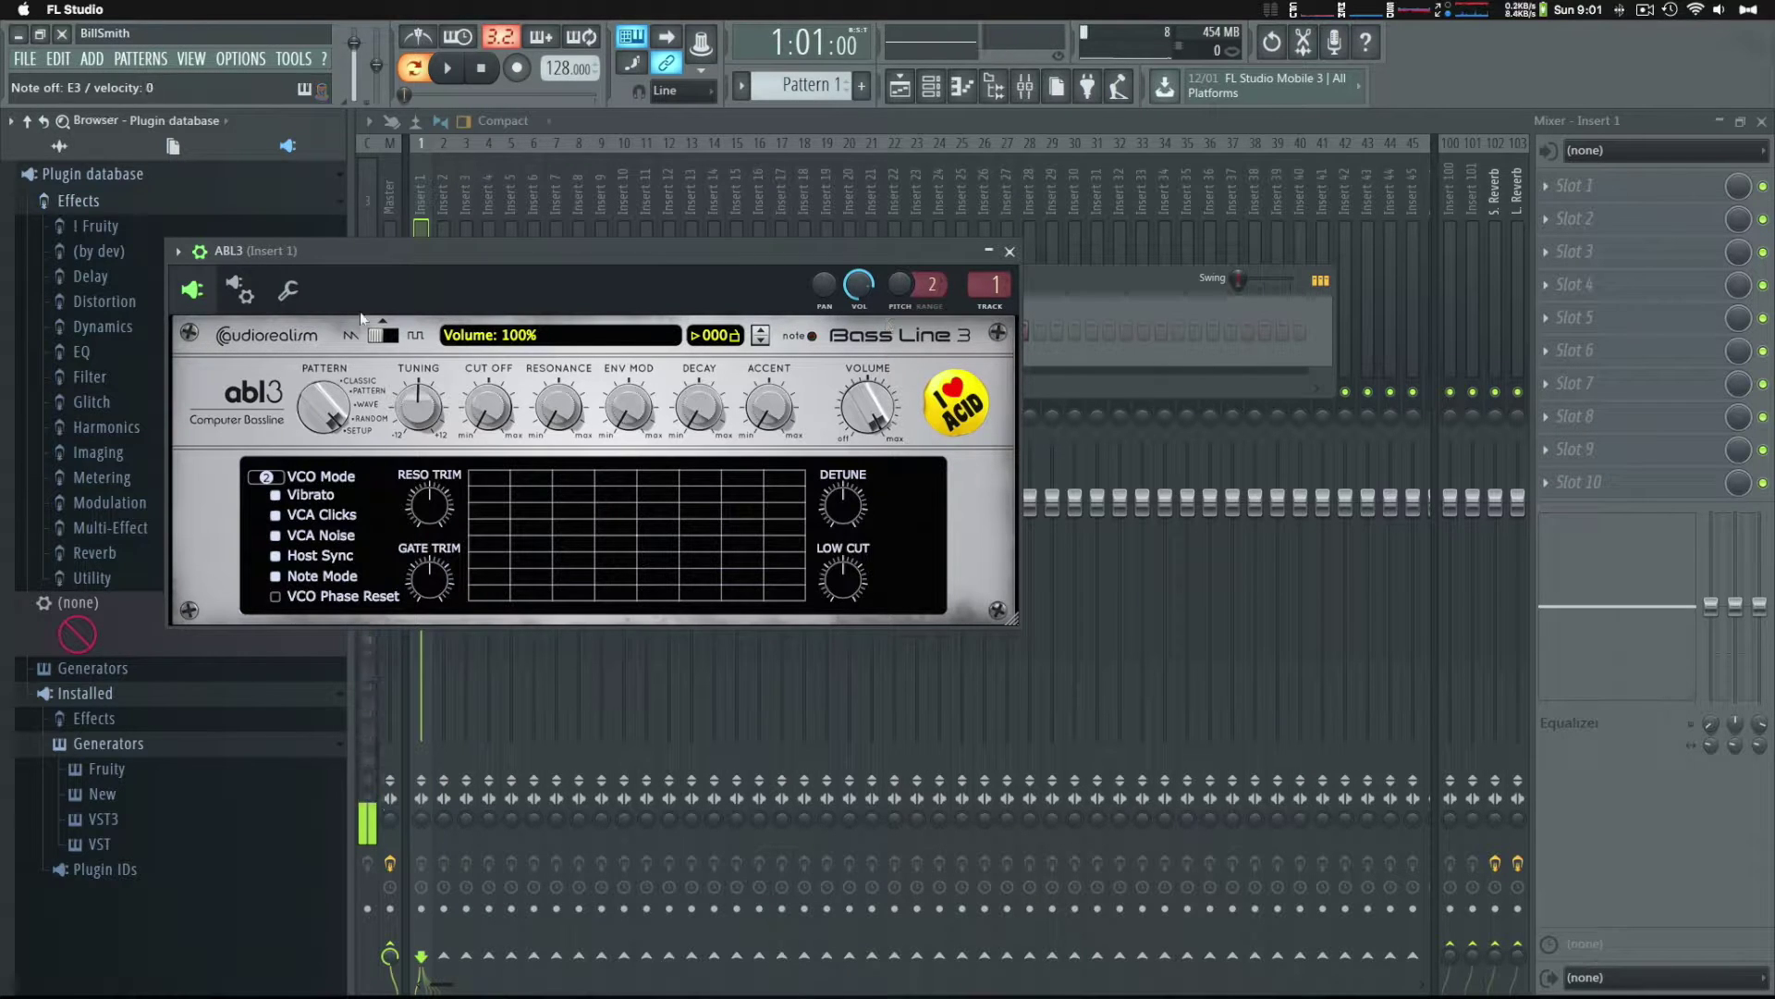
left_click(246, 298)
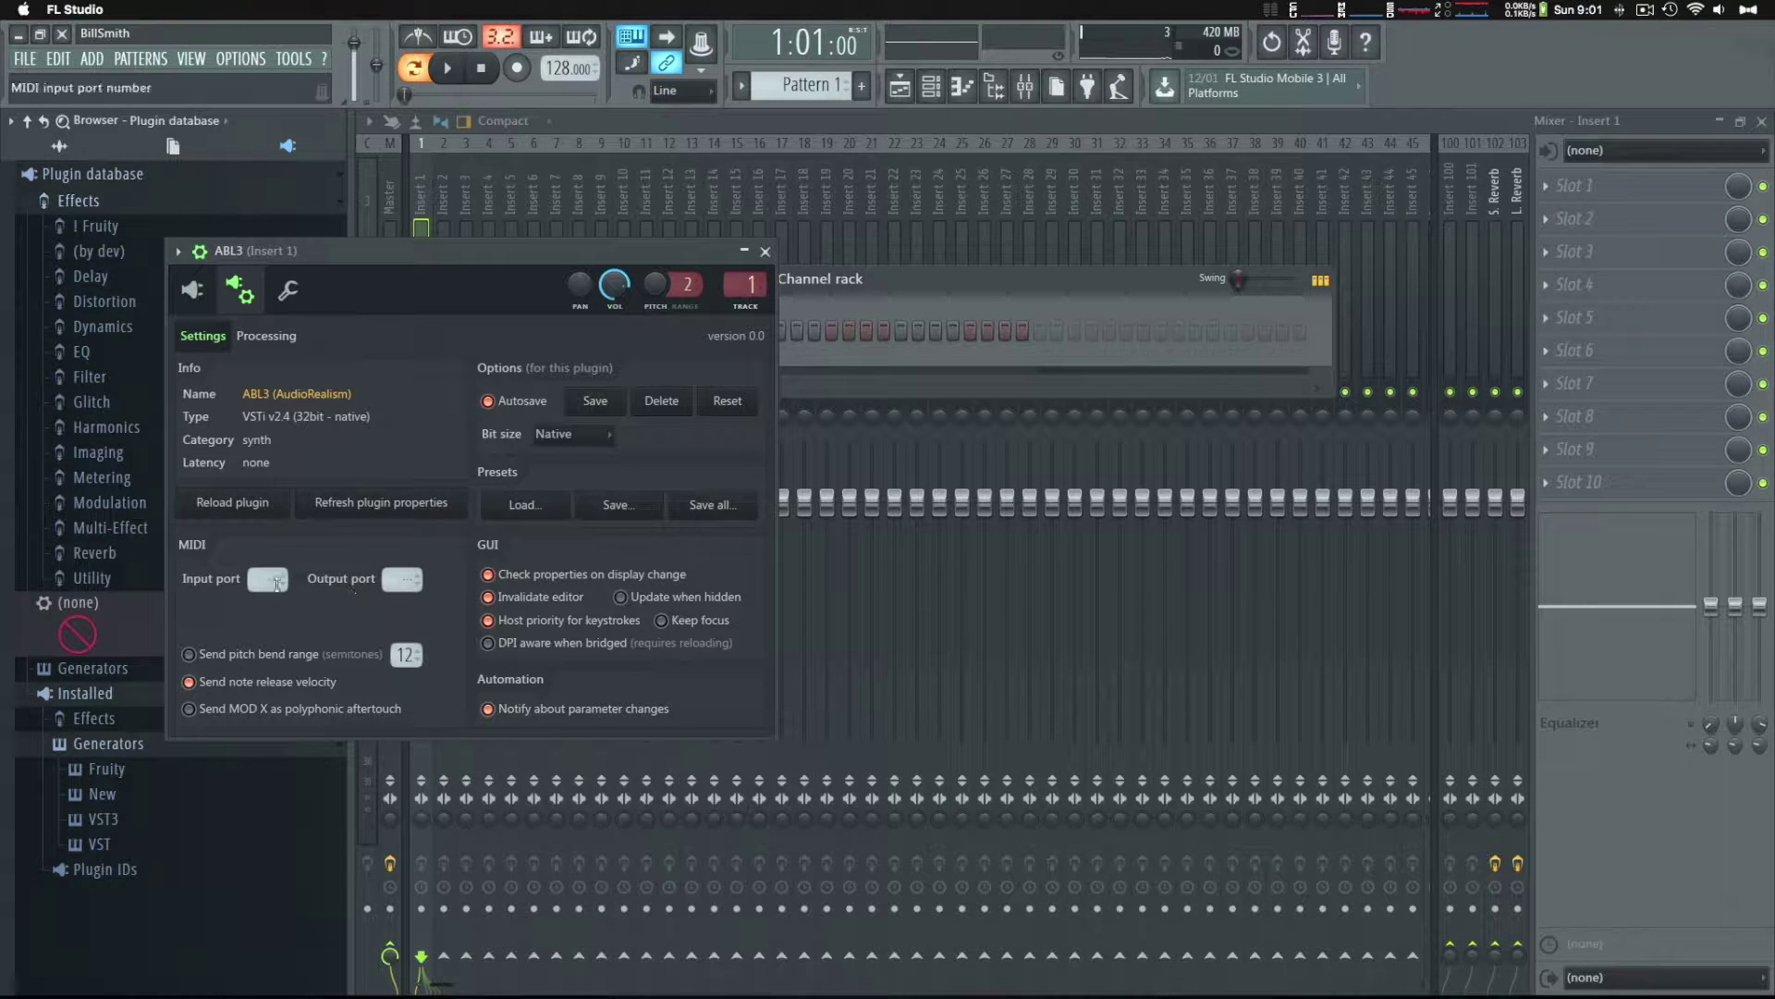
left_click_drag(262, 581, 266, 582)
left_click(747, 306)
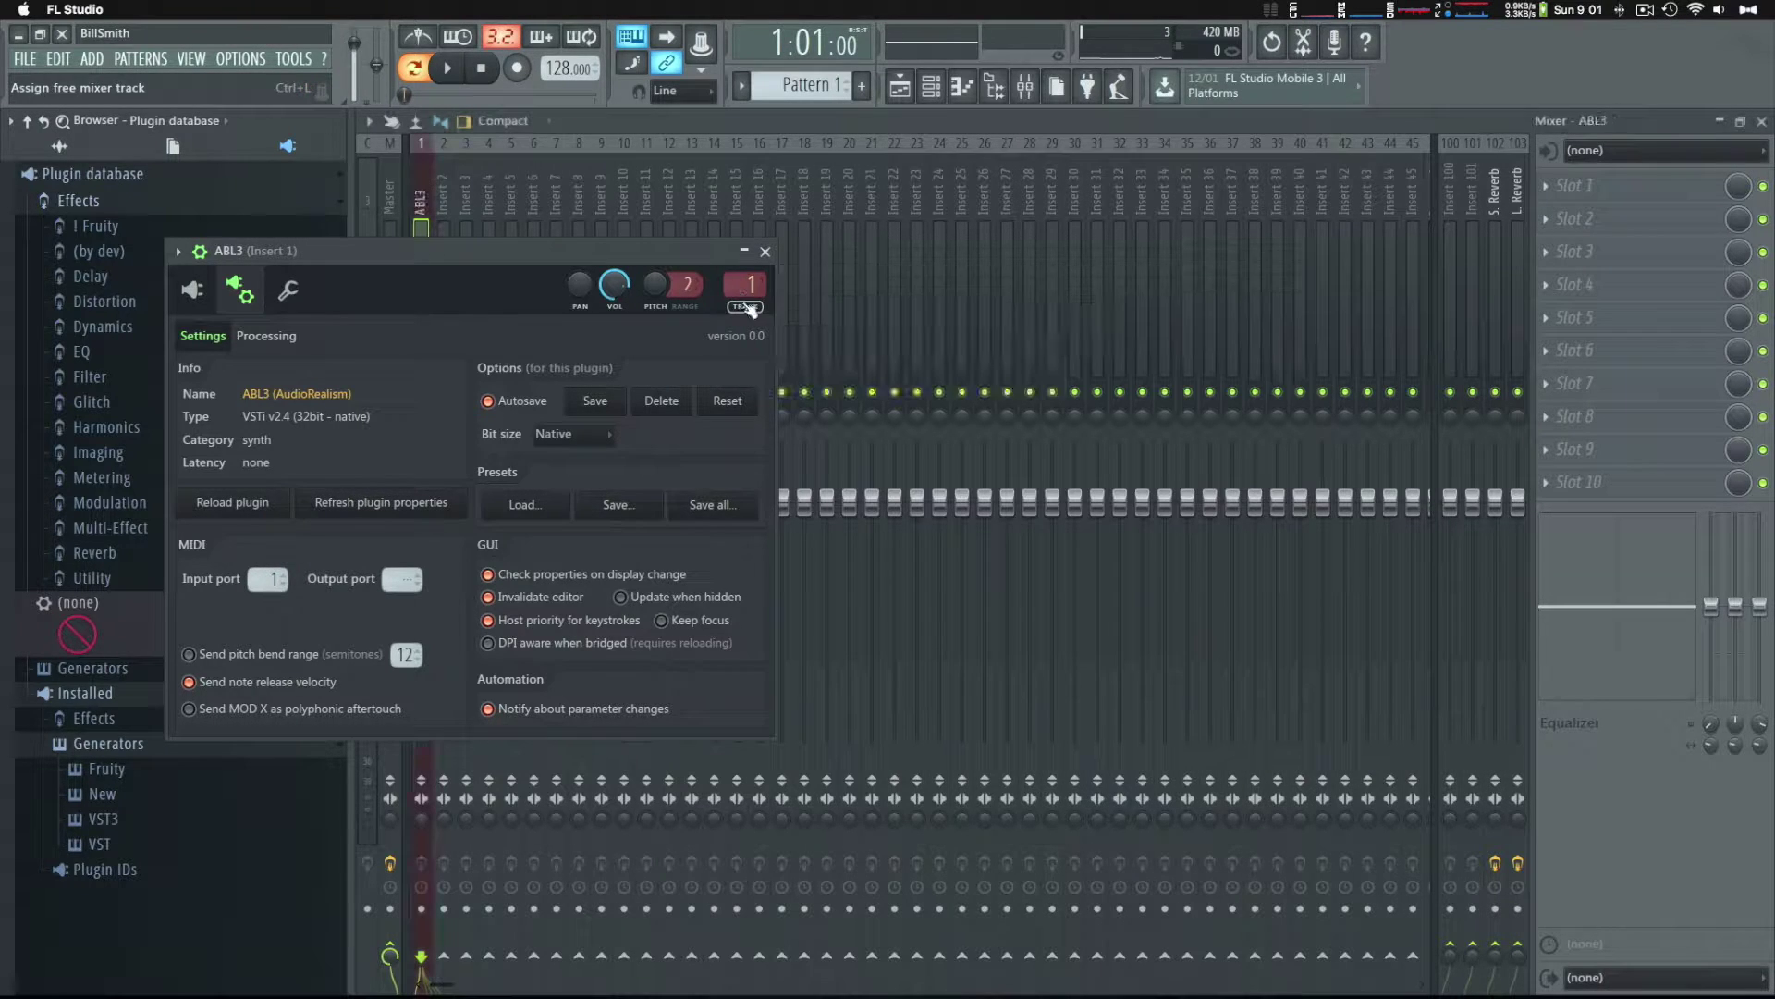
left_click(766, 251)
left_click(931, 89)
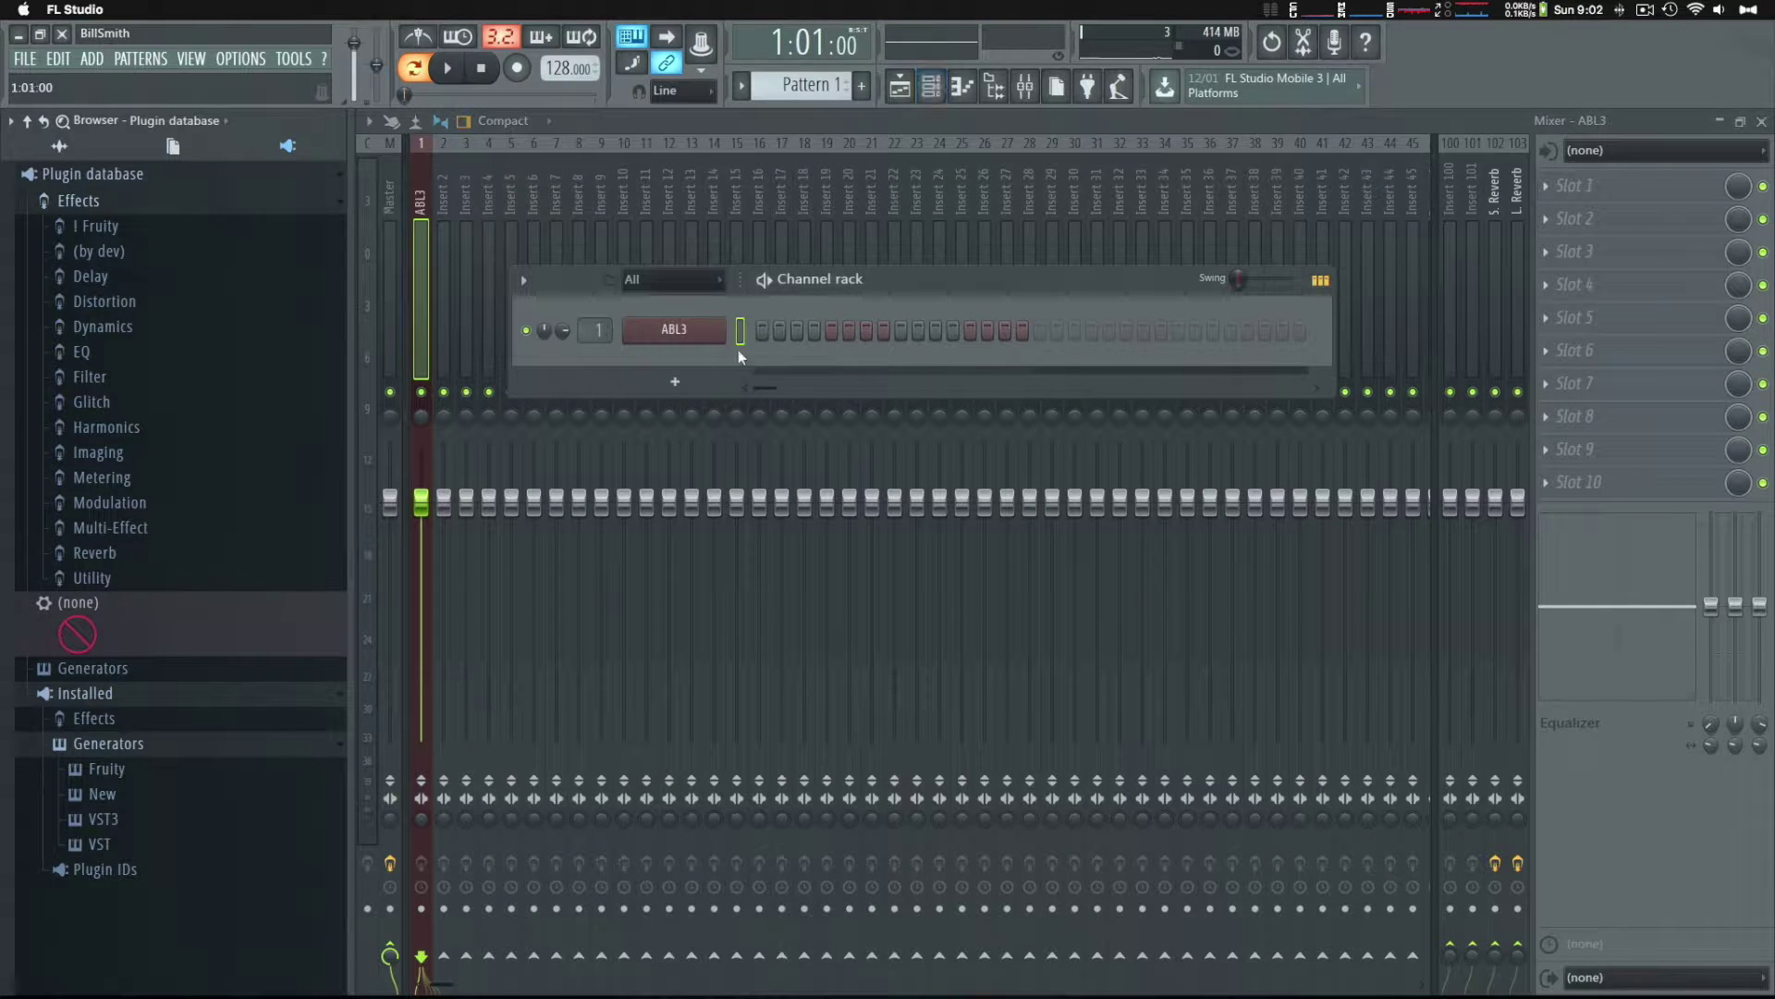
Add a BlueARP channel and set its MIDI output port to 0
left_click(675, 381)
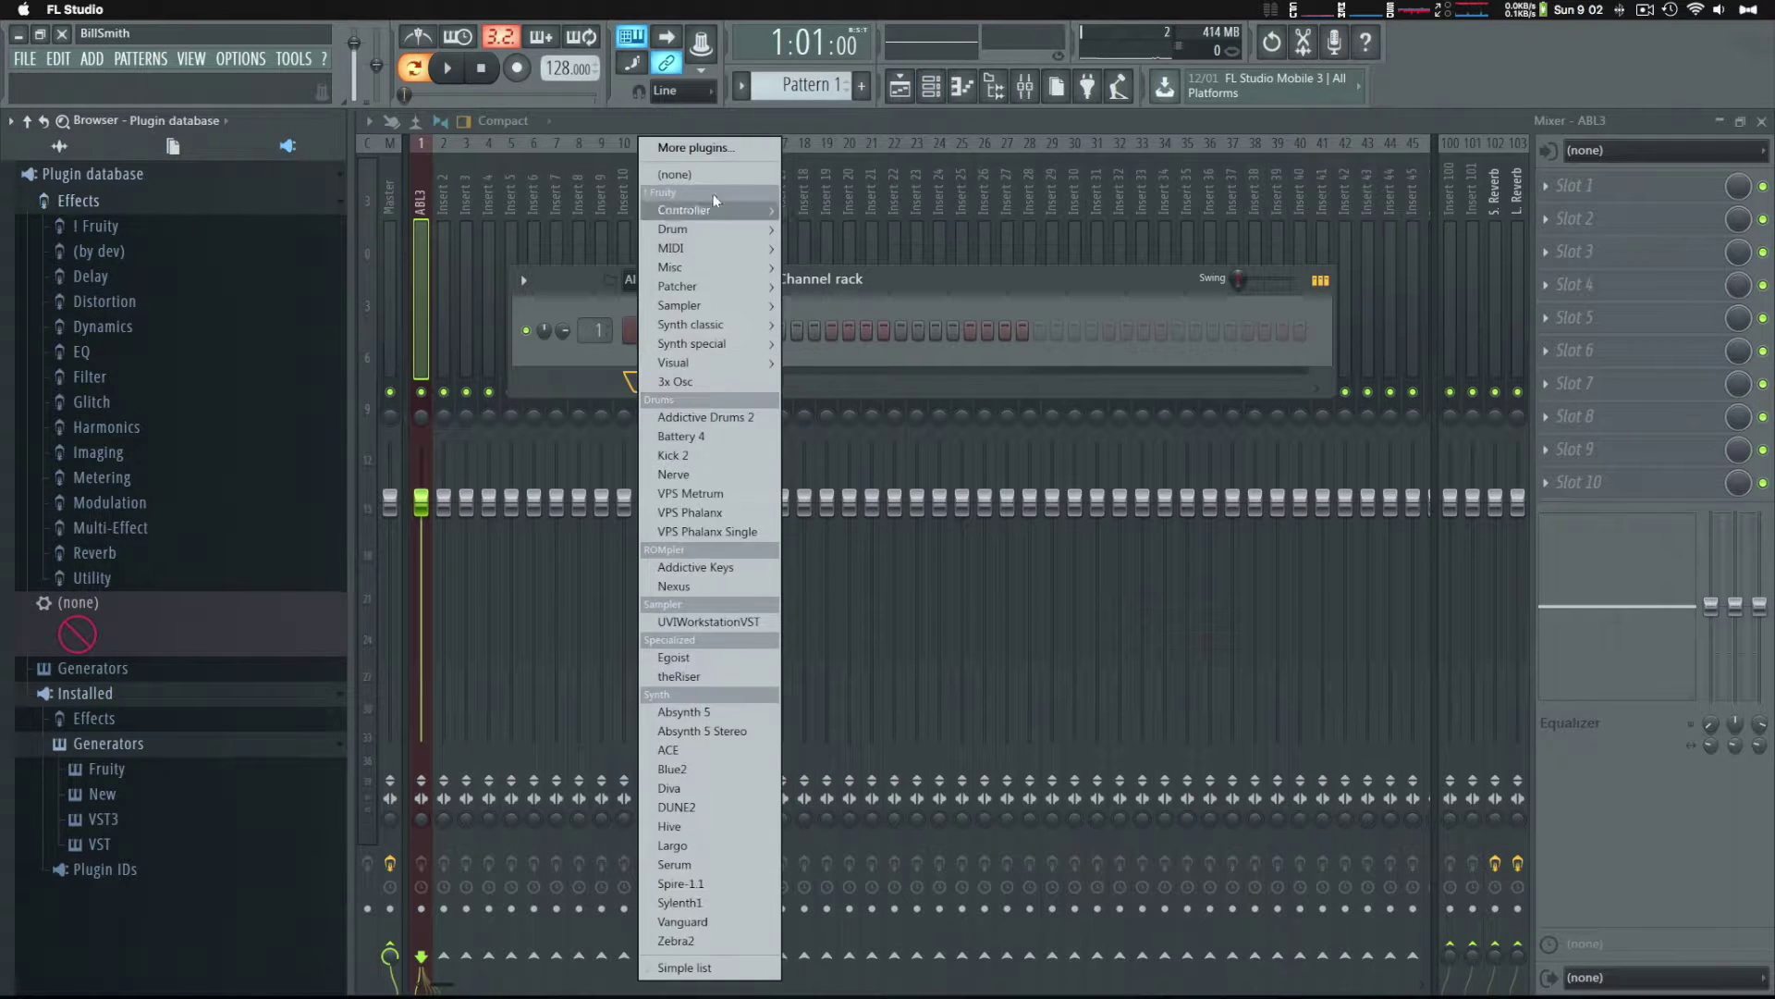
left_click(693, 147)
type("blue")
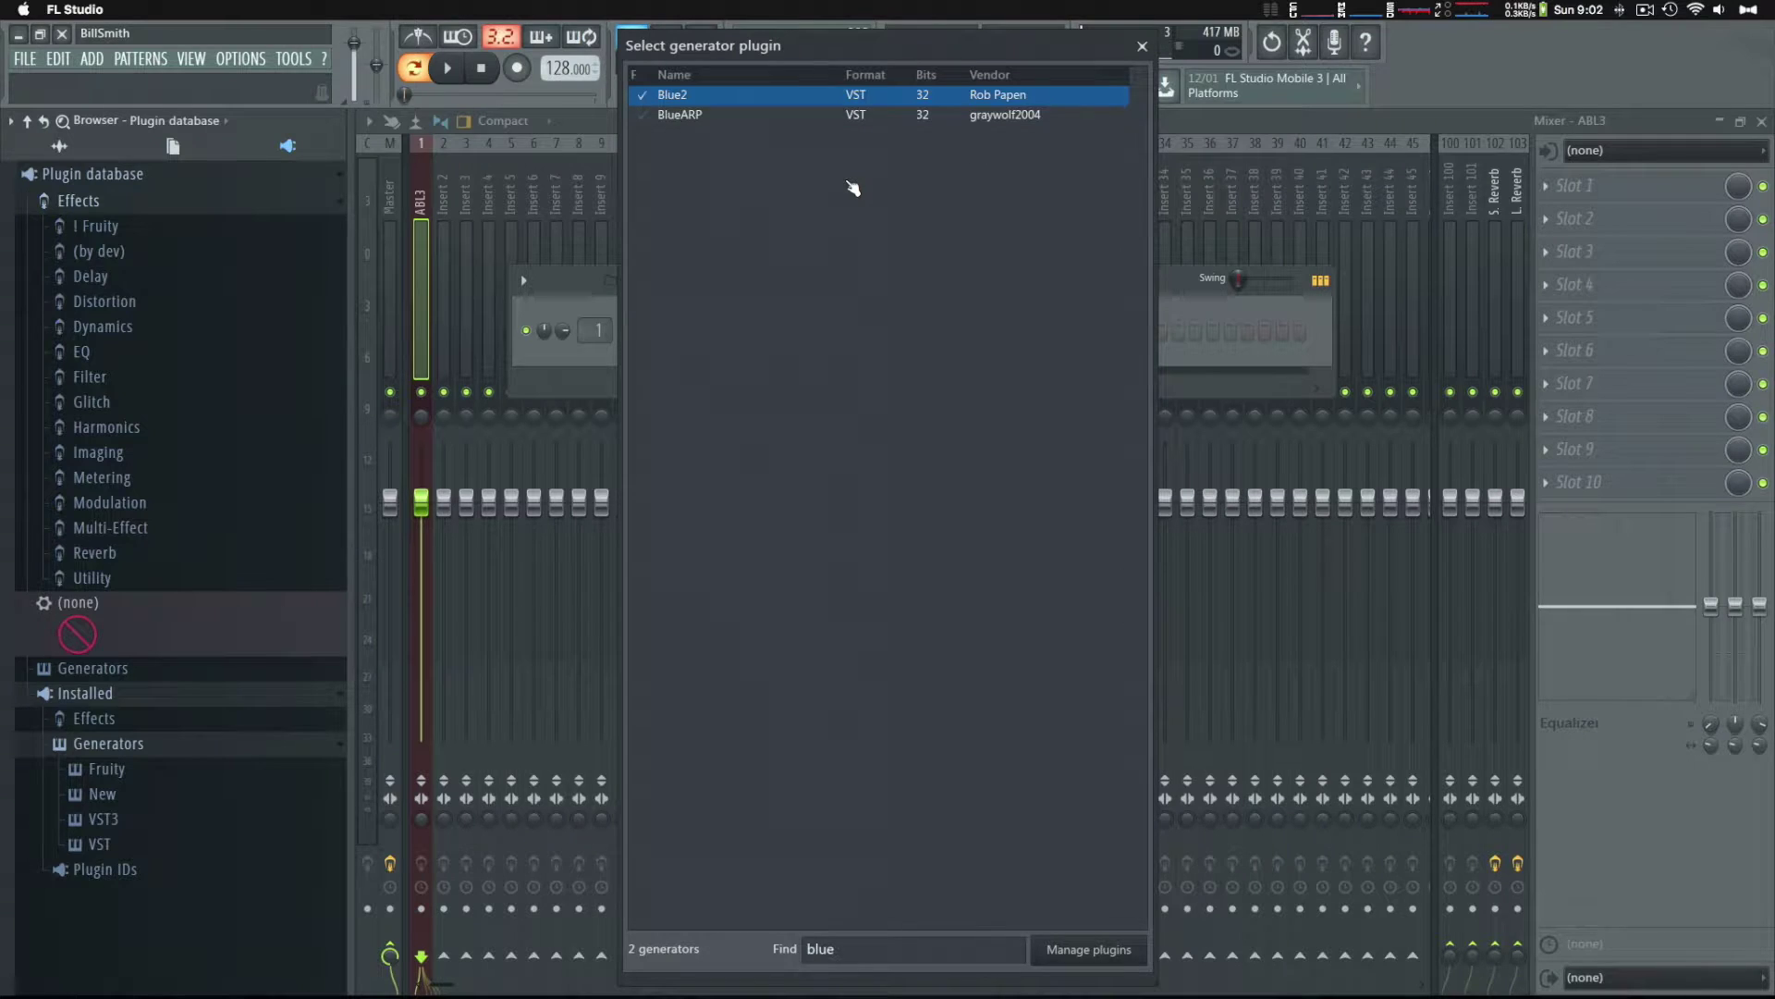
type("arp")
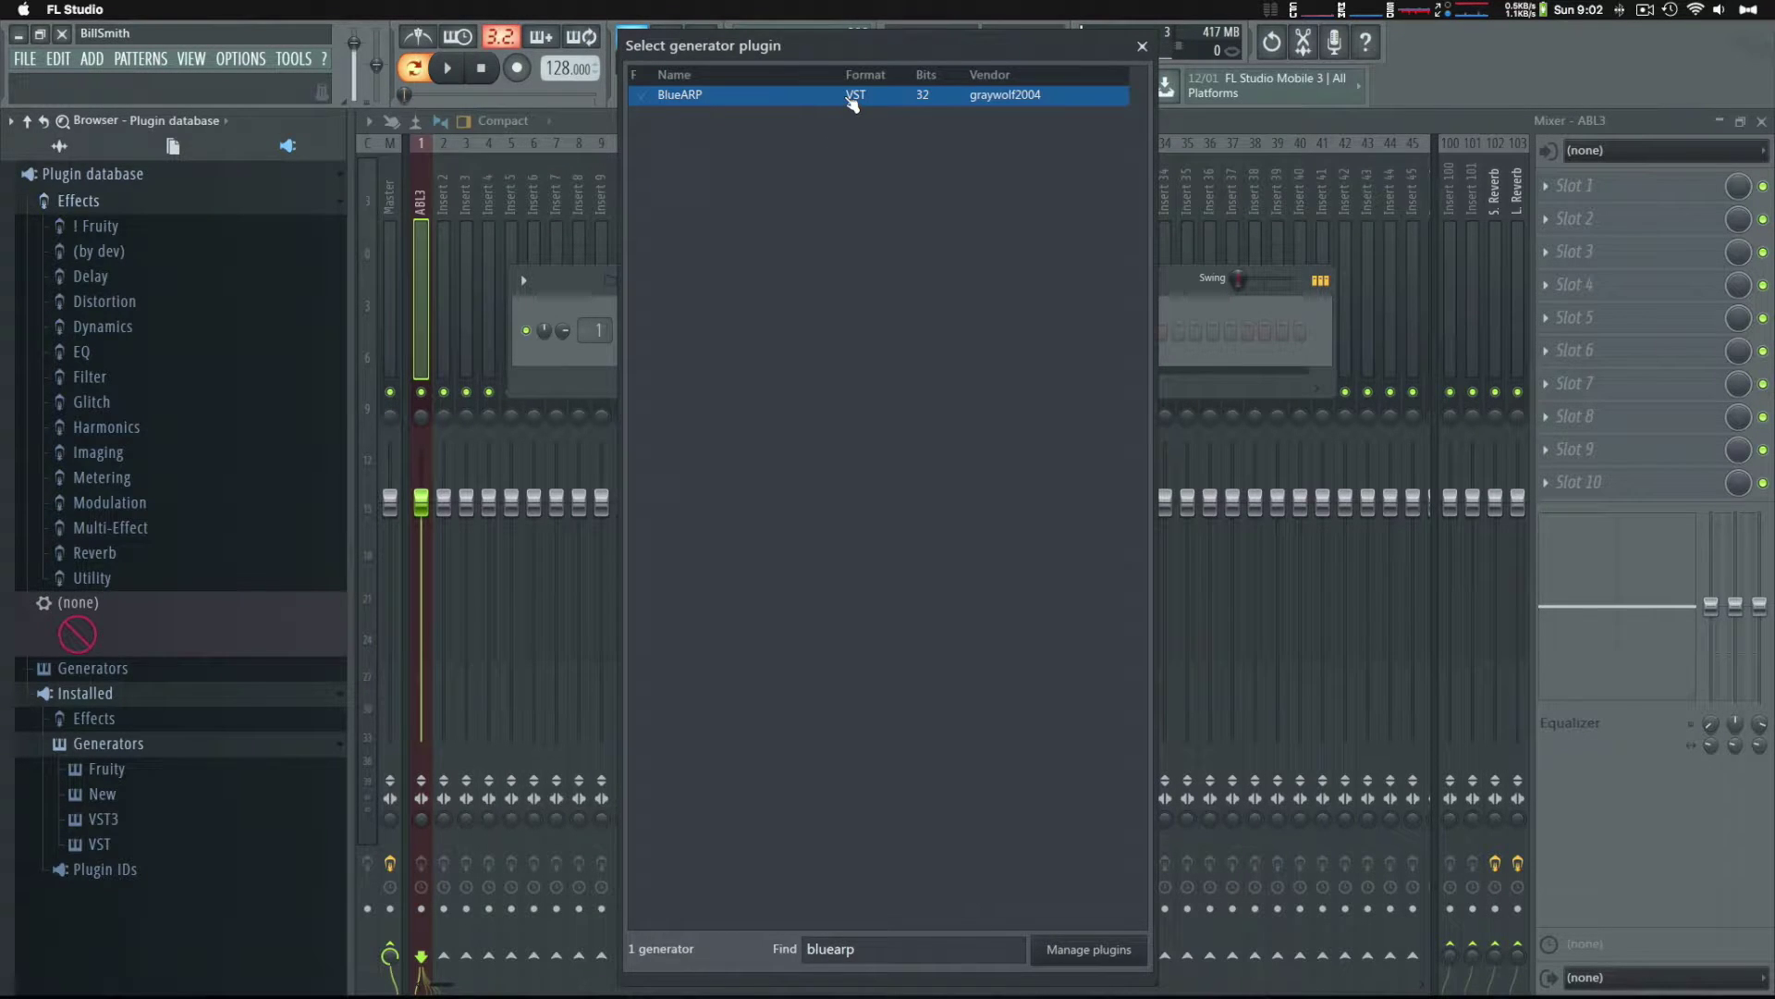
double_click(847, 96)
left_click_drag(407, 173, 823, 335)
left_click(607, 376)
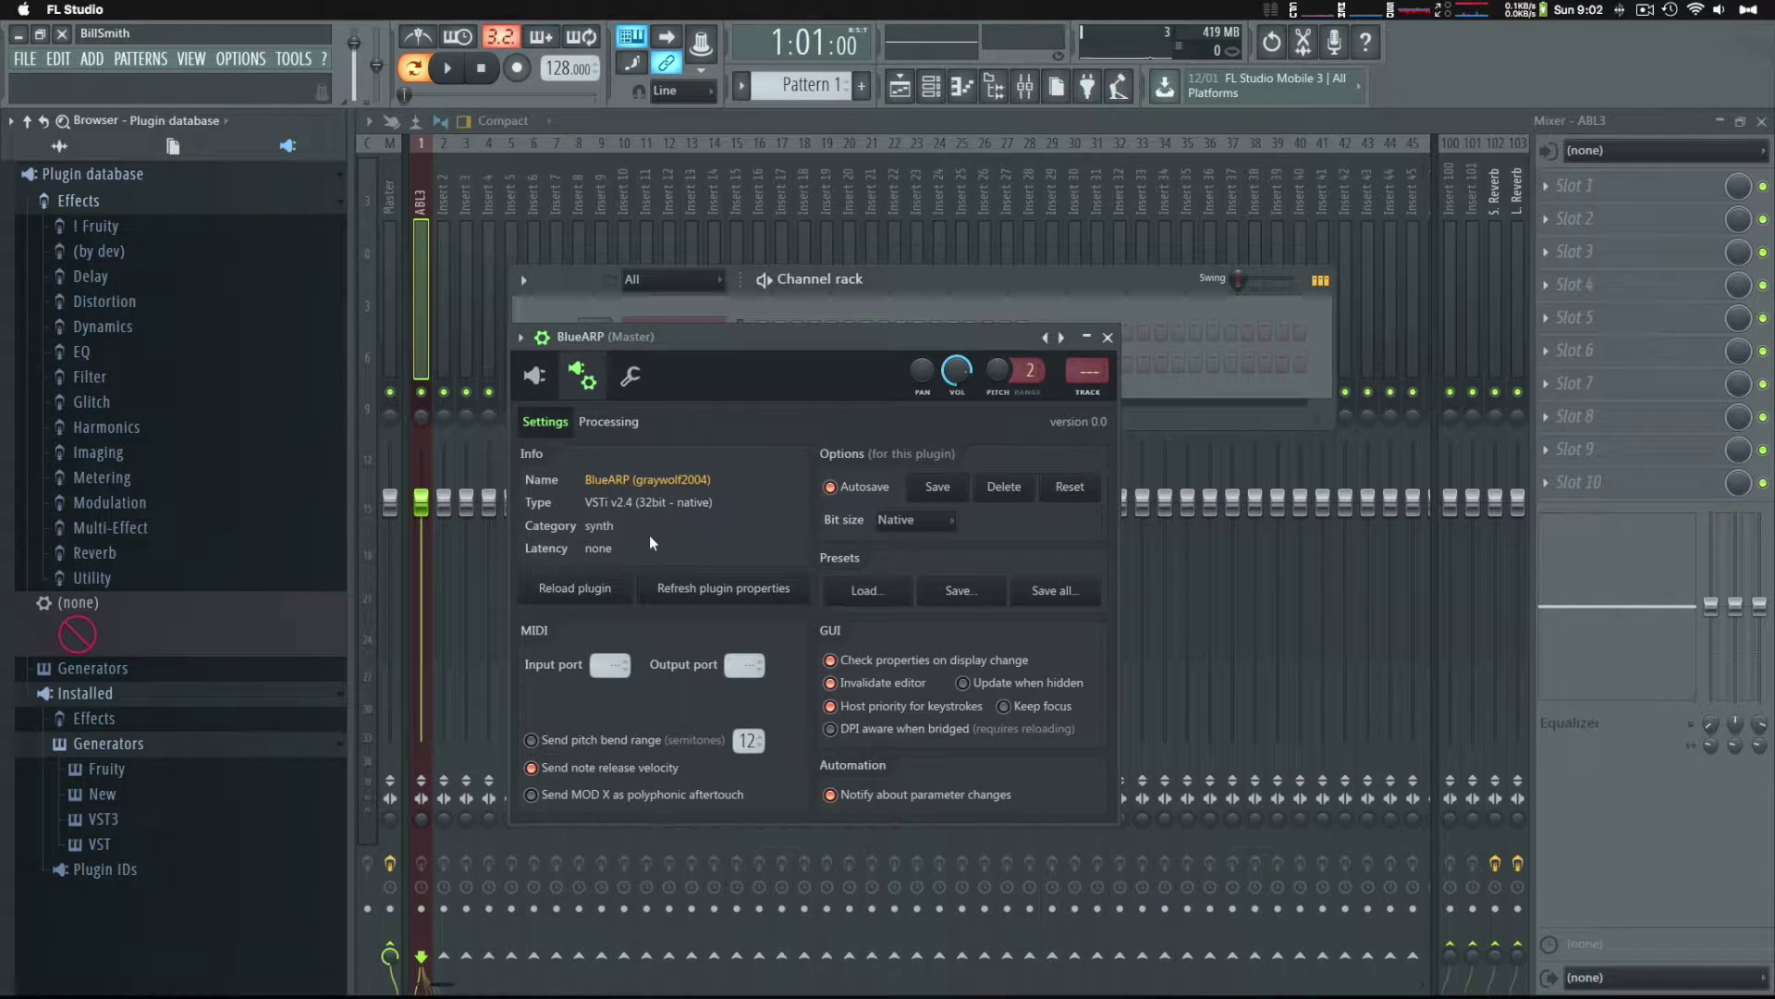
left_click_drag(742, 662, 741, 655)
Shorten BlueARP to eight steps, set the k1–k4 key pattern, and route it to mixer insert 2
left_click(535, 375)
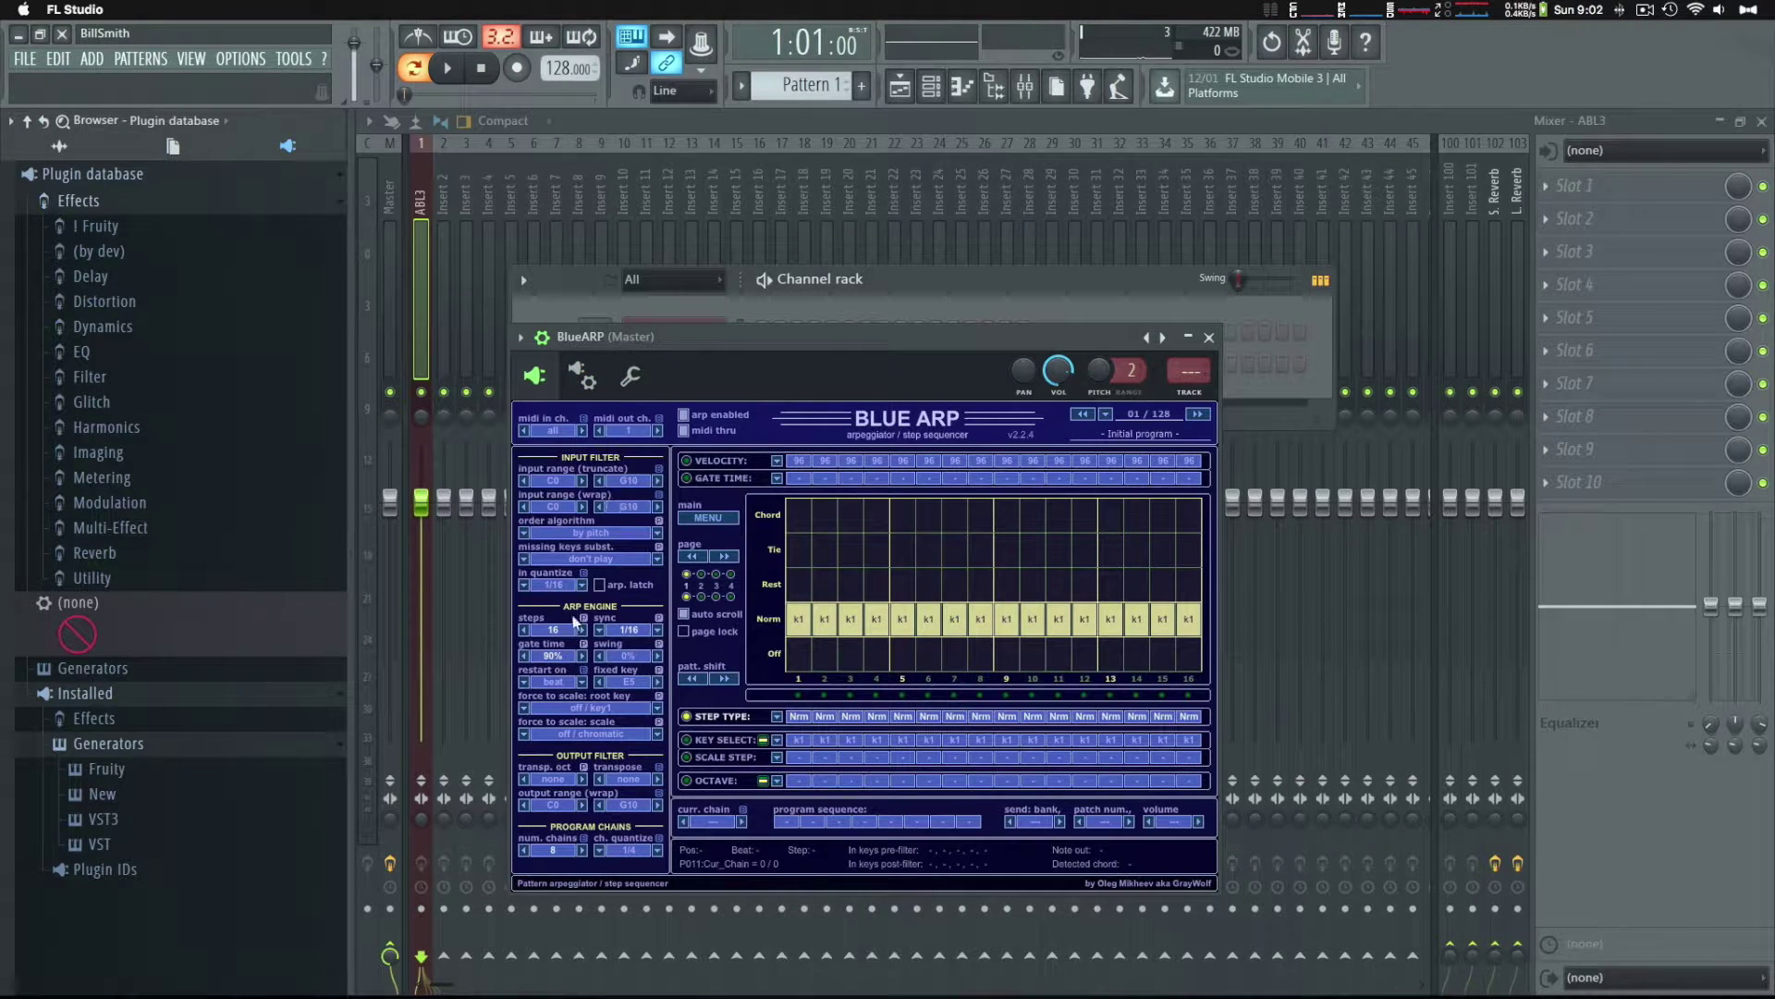
left_click_drag(566, 633, 556, 854)
left_click(689, 739)
left_click(825, 559)
left_click(851, 533)
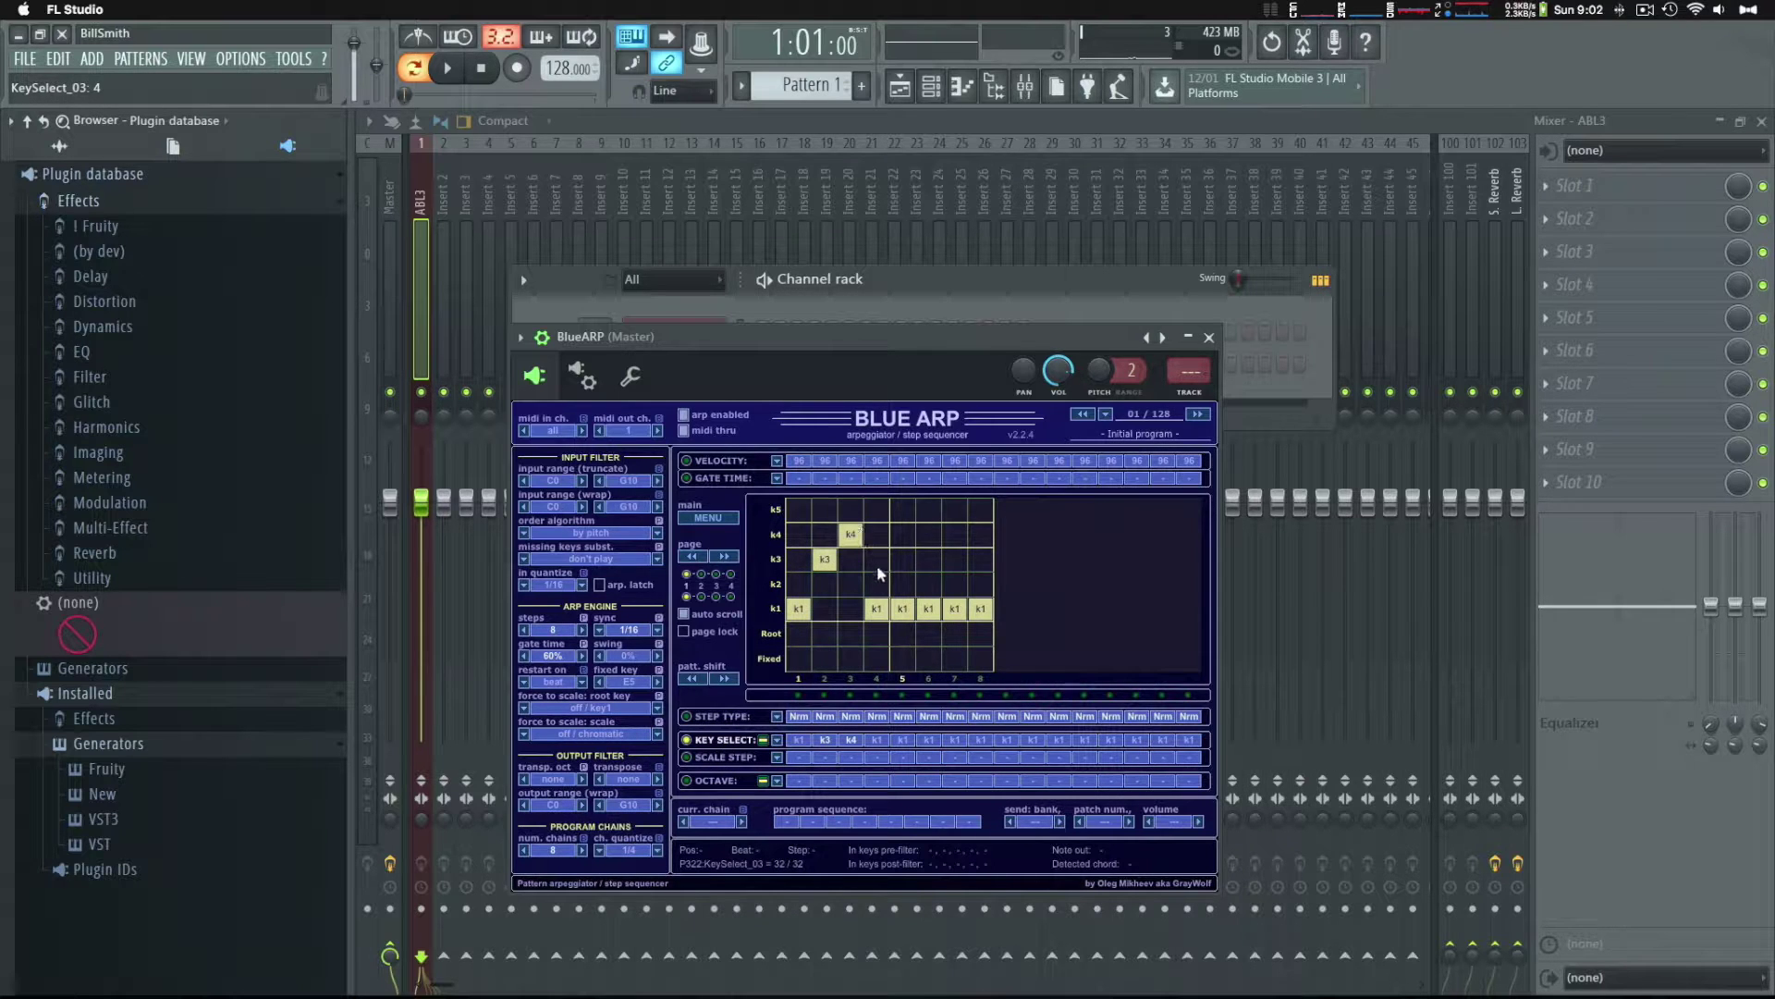
left_click(877, 561)
left_click(879, 585)
left_click(928, 559)
left_click(954, 534)
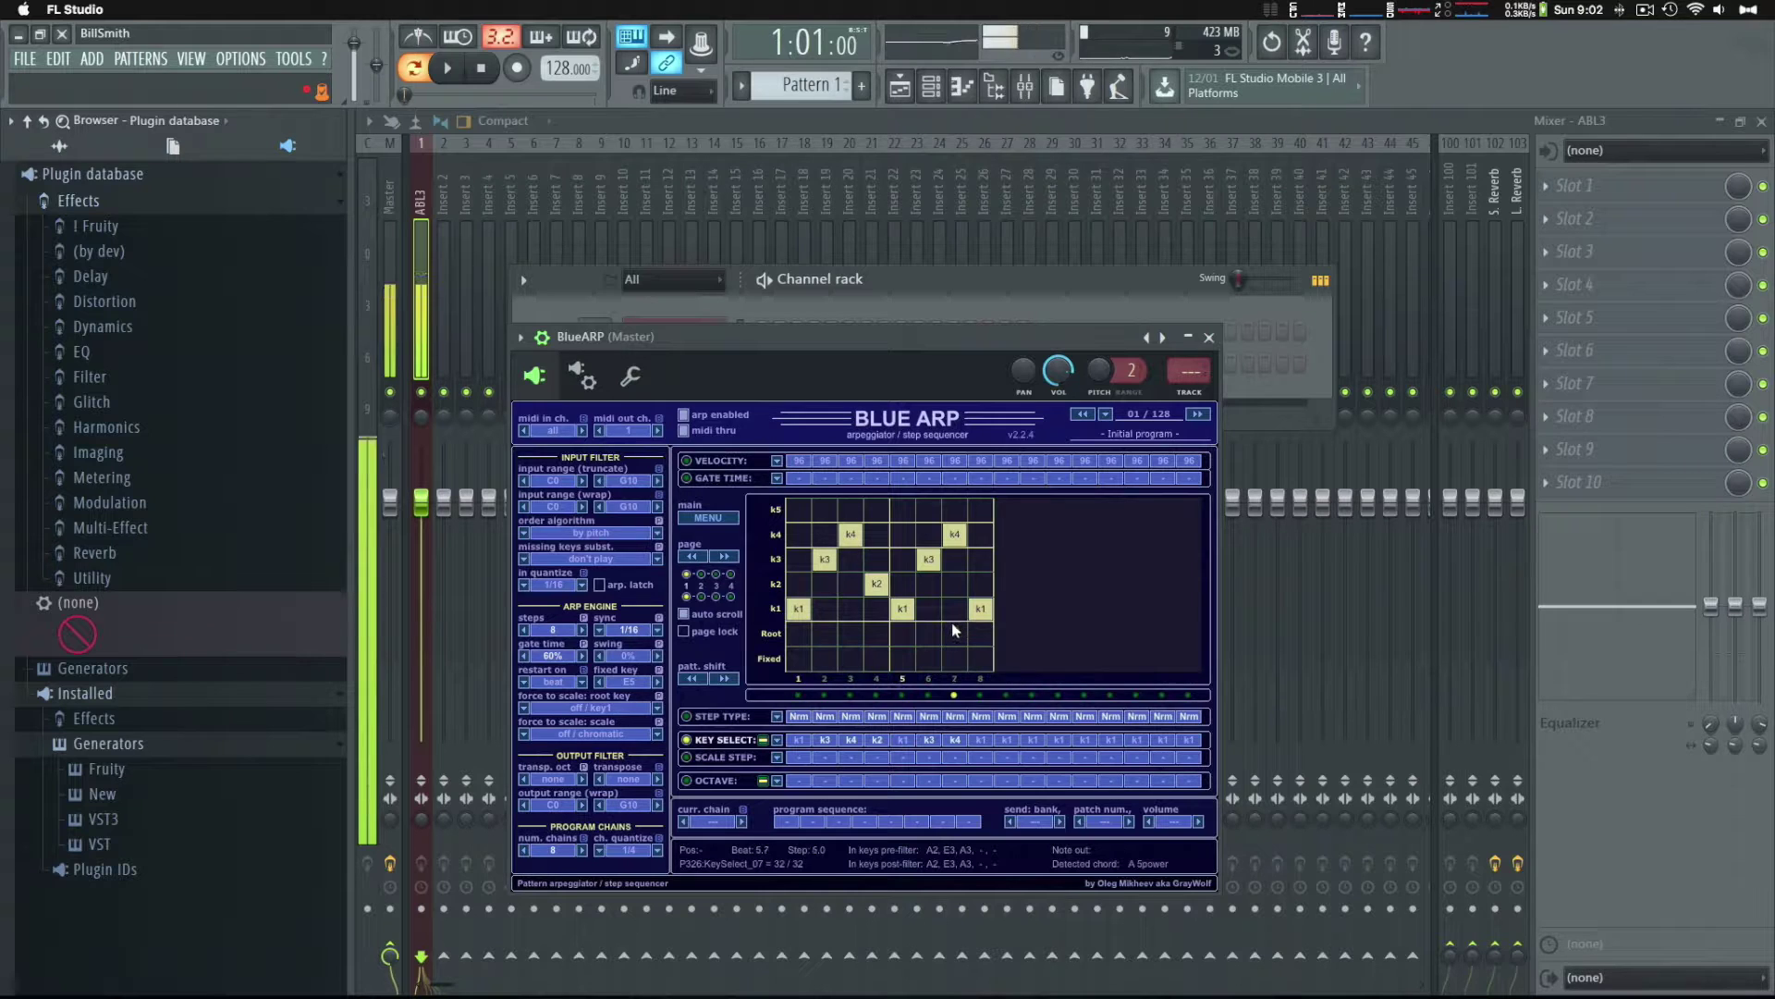
left_click(1192, 371)
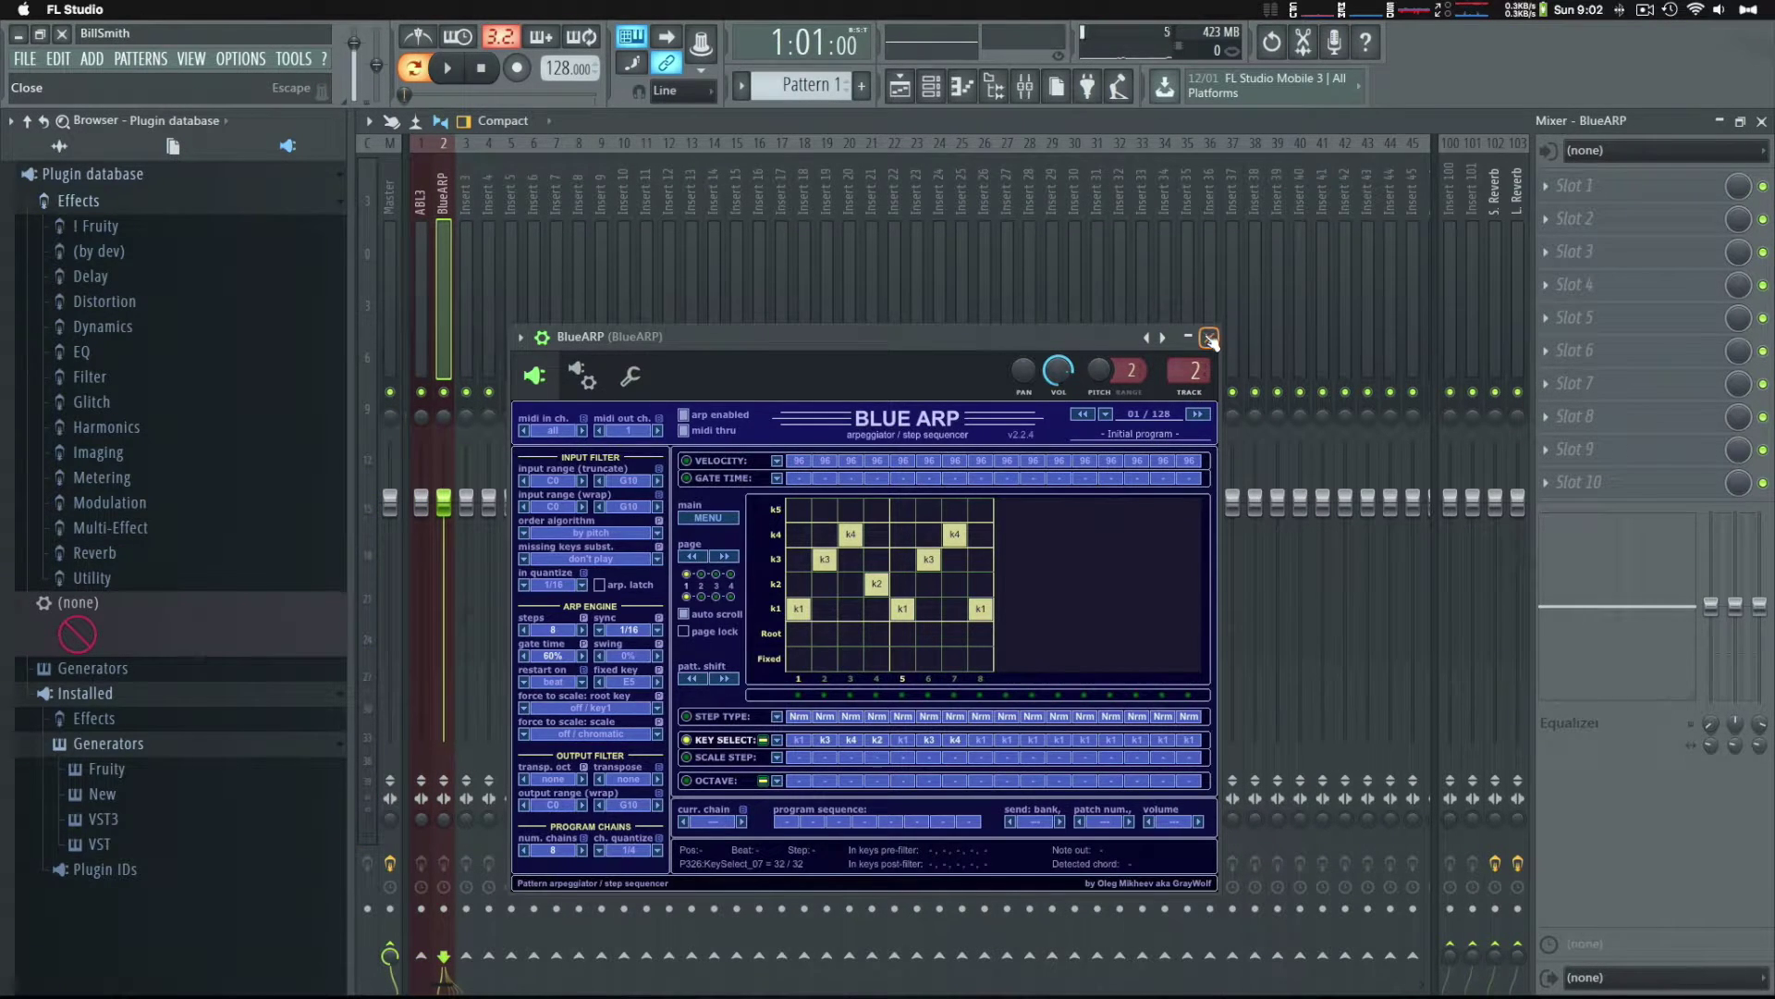
left_click(1208, 336)
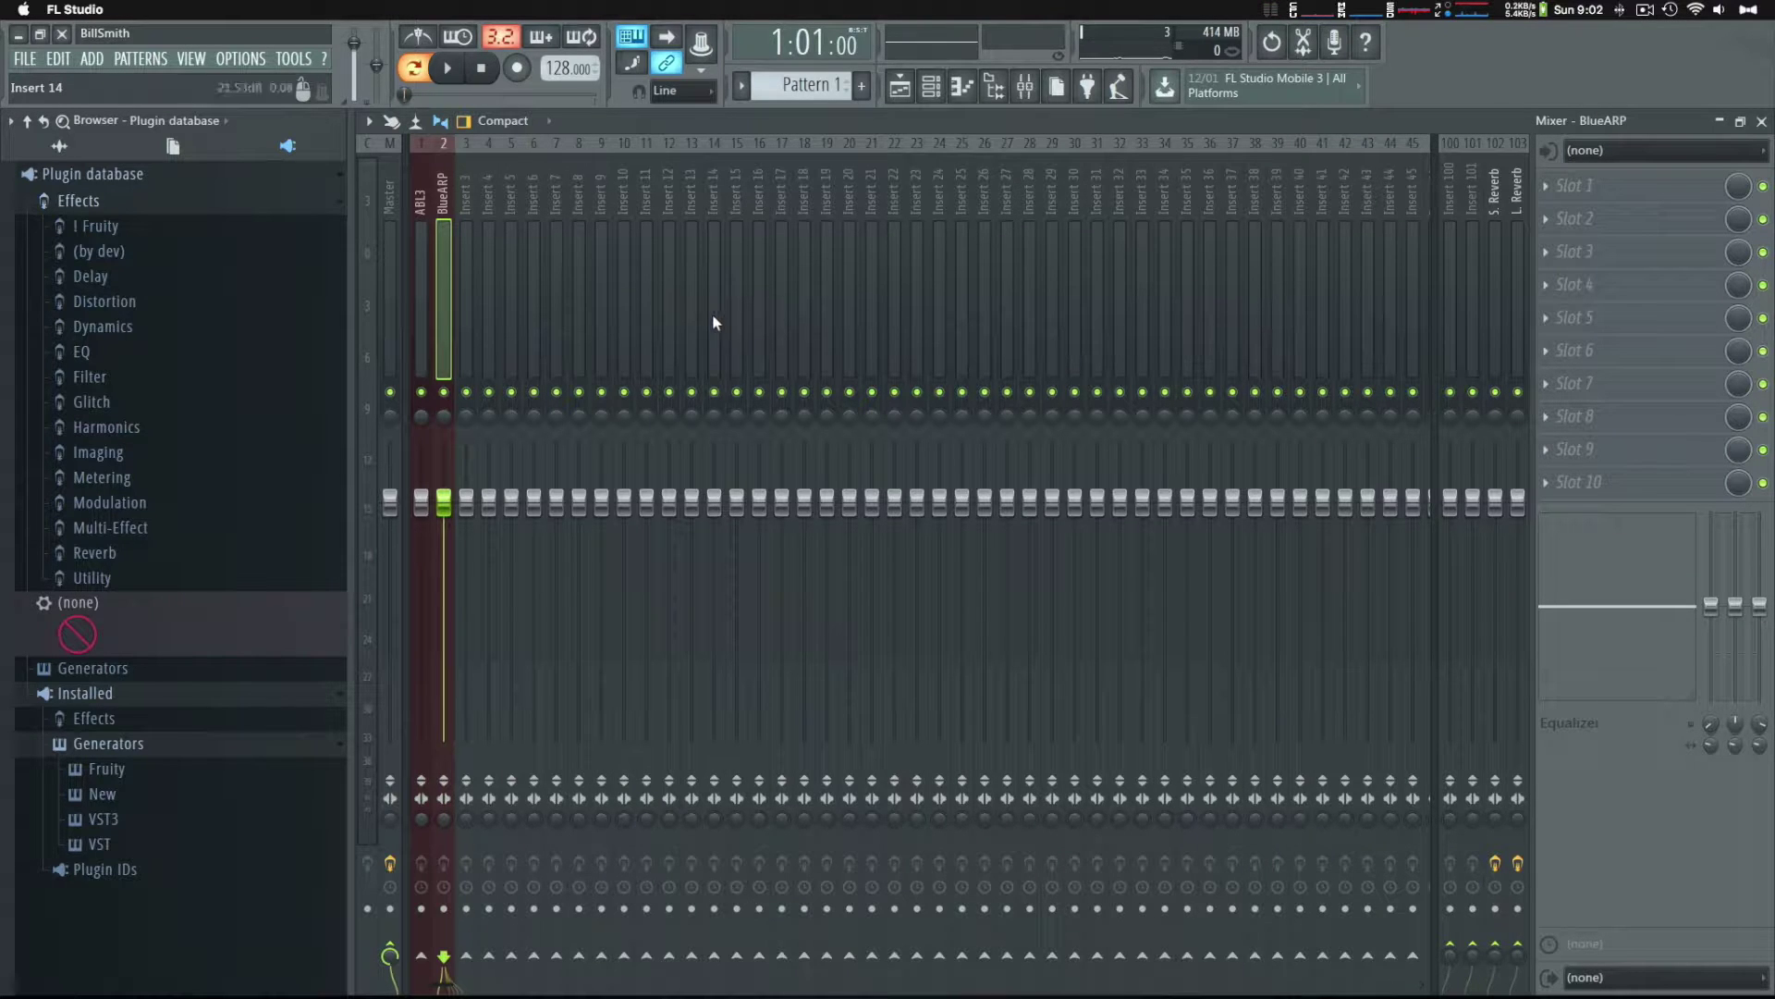
Load LFOTool into a slot on BlueARP's mixer insert
left_click(1558, 196)
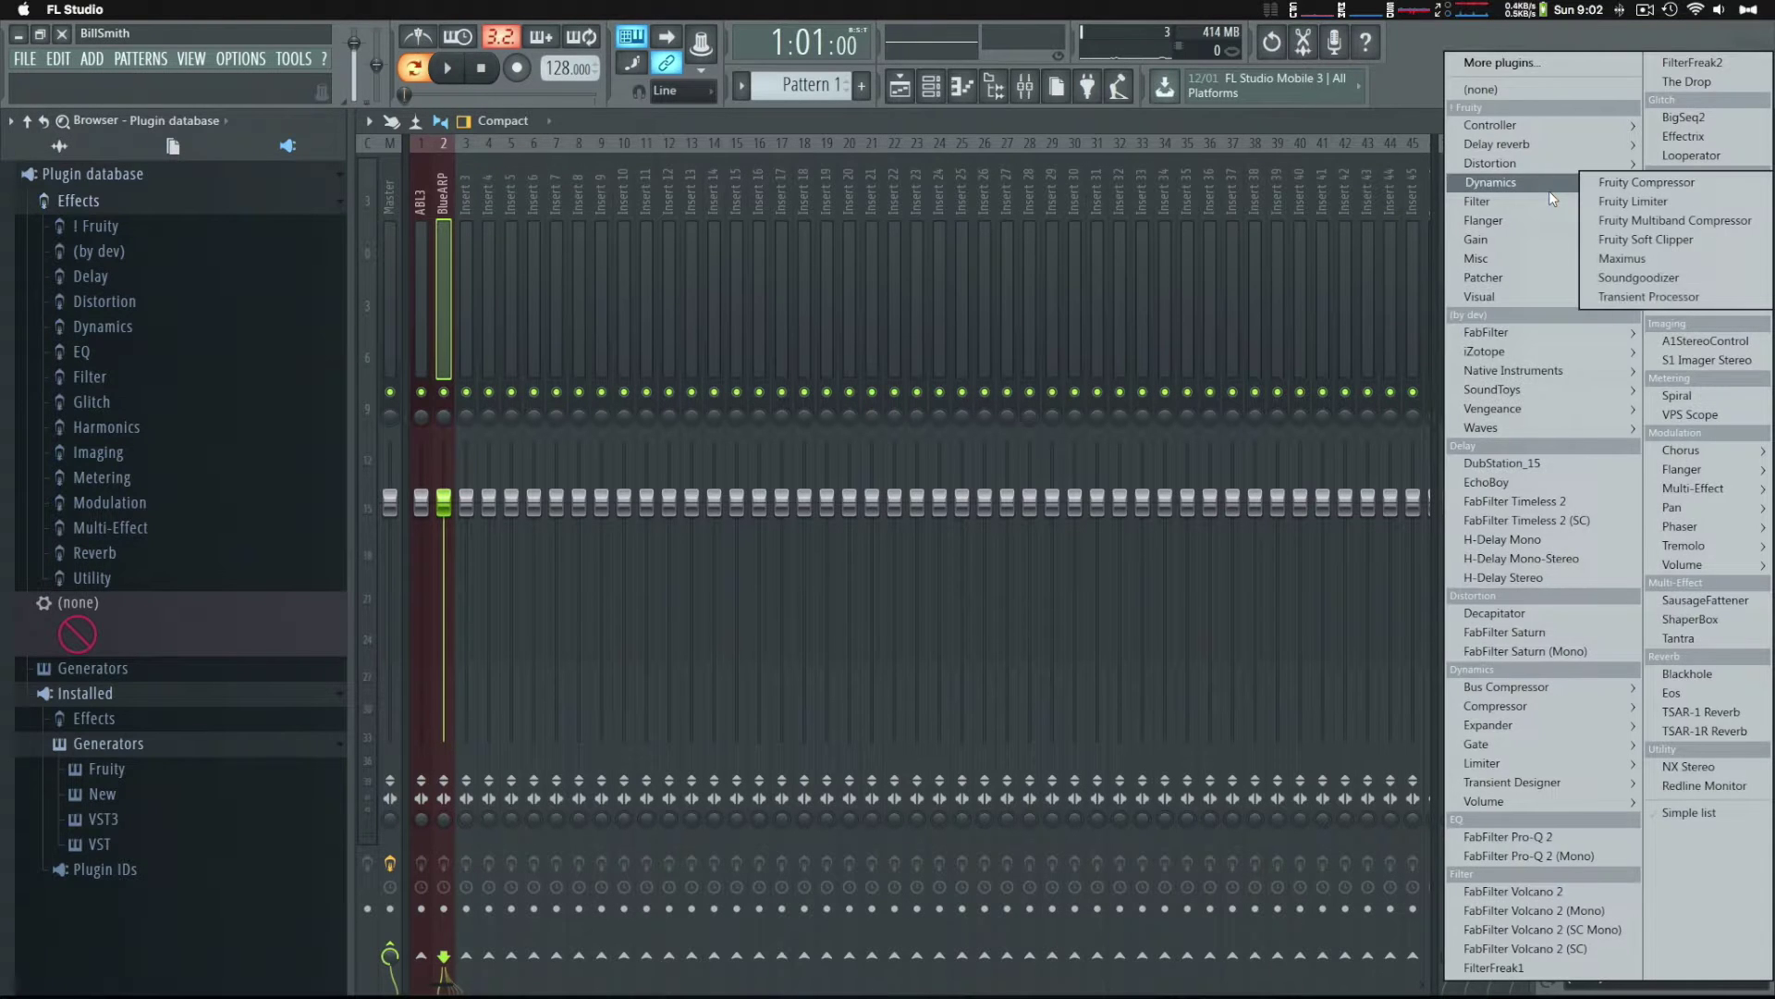
left_click(1539, 70)
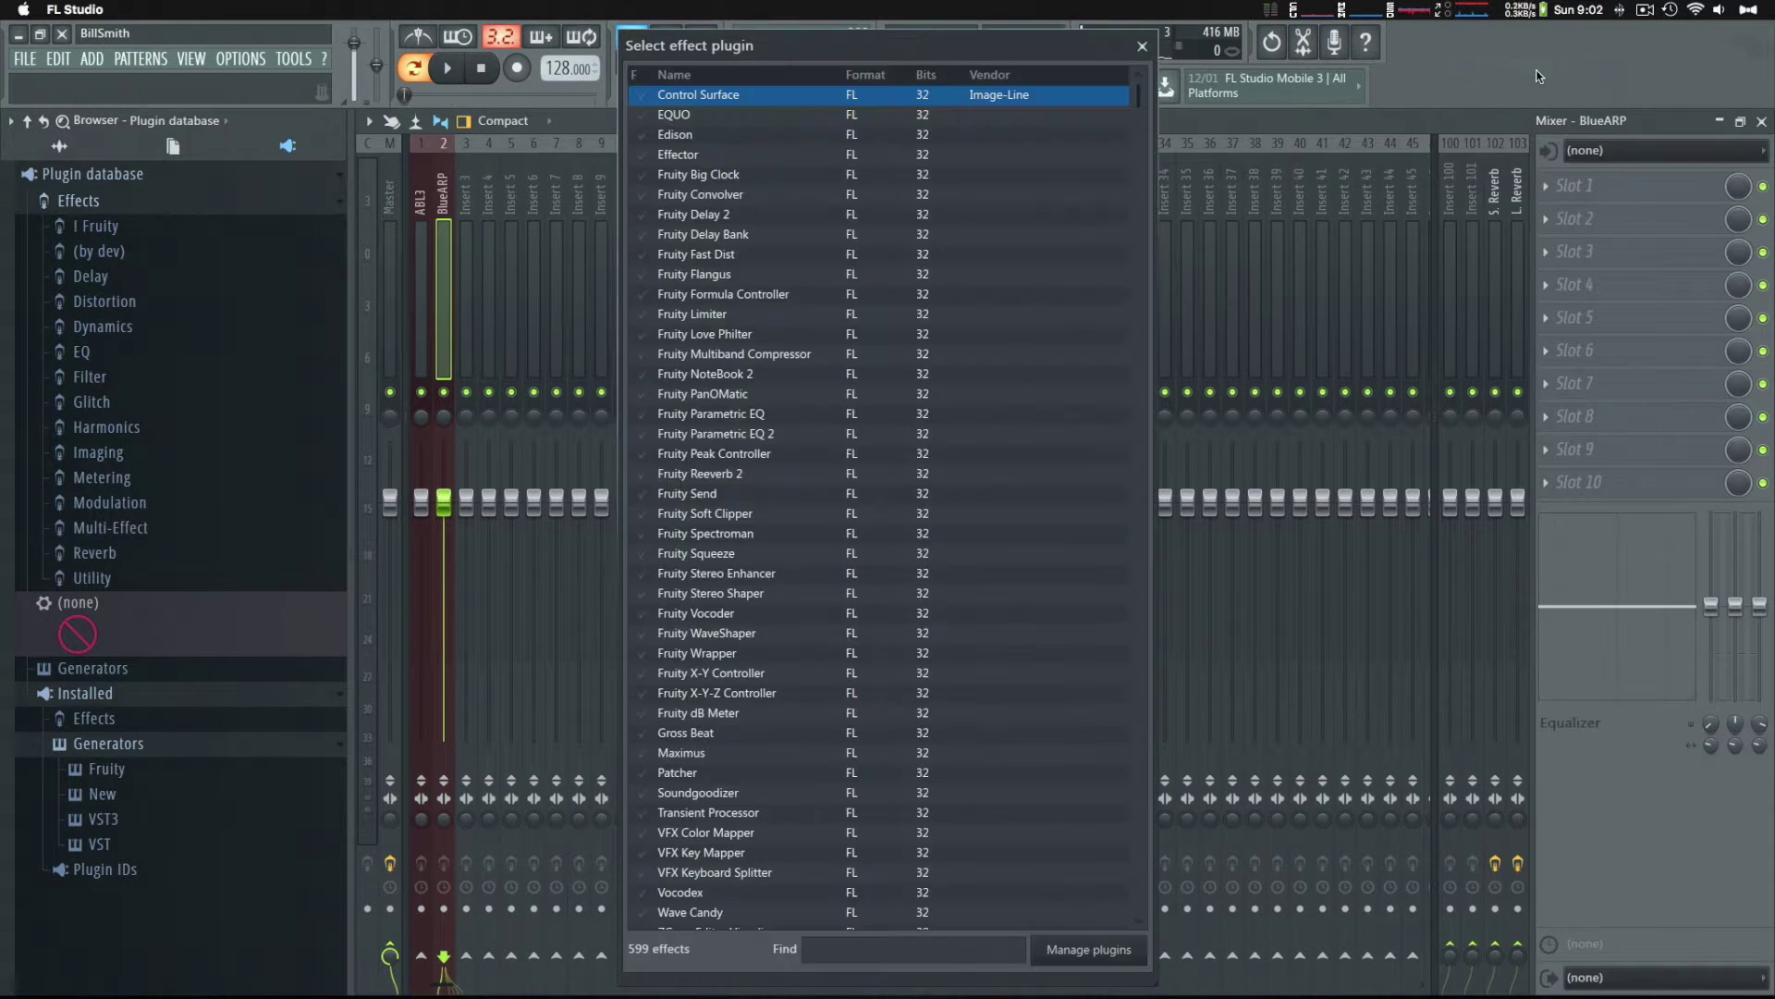
type("lfo")
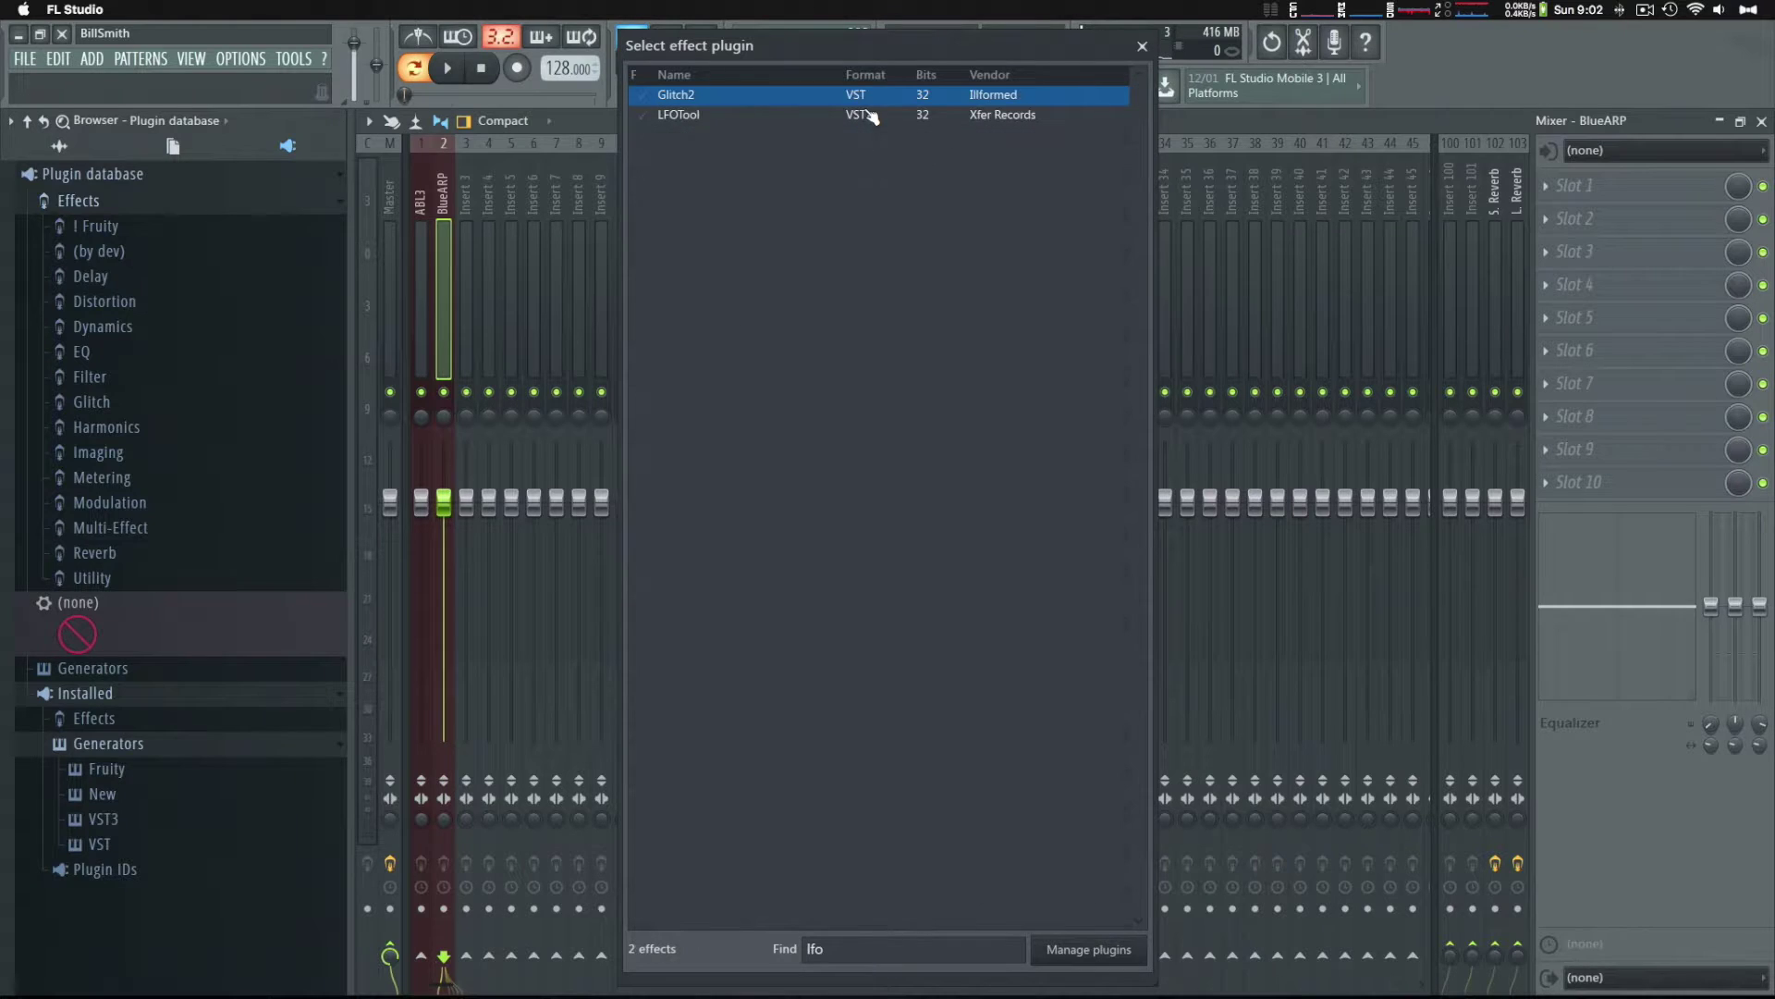
double_click(858, 114)
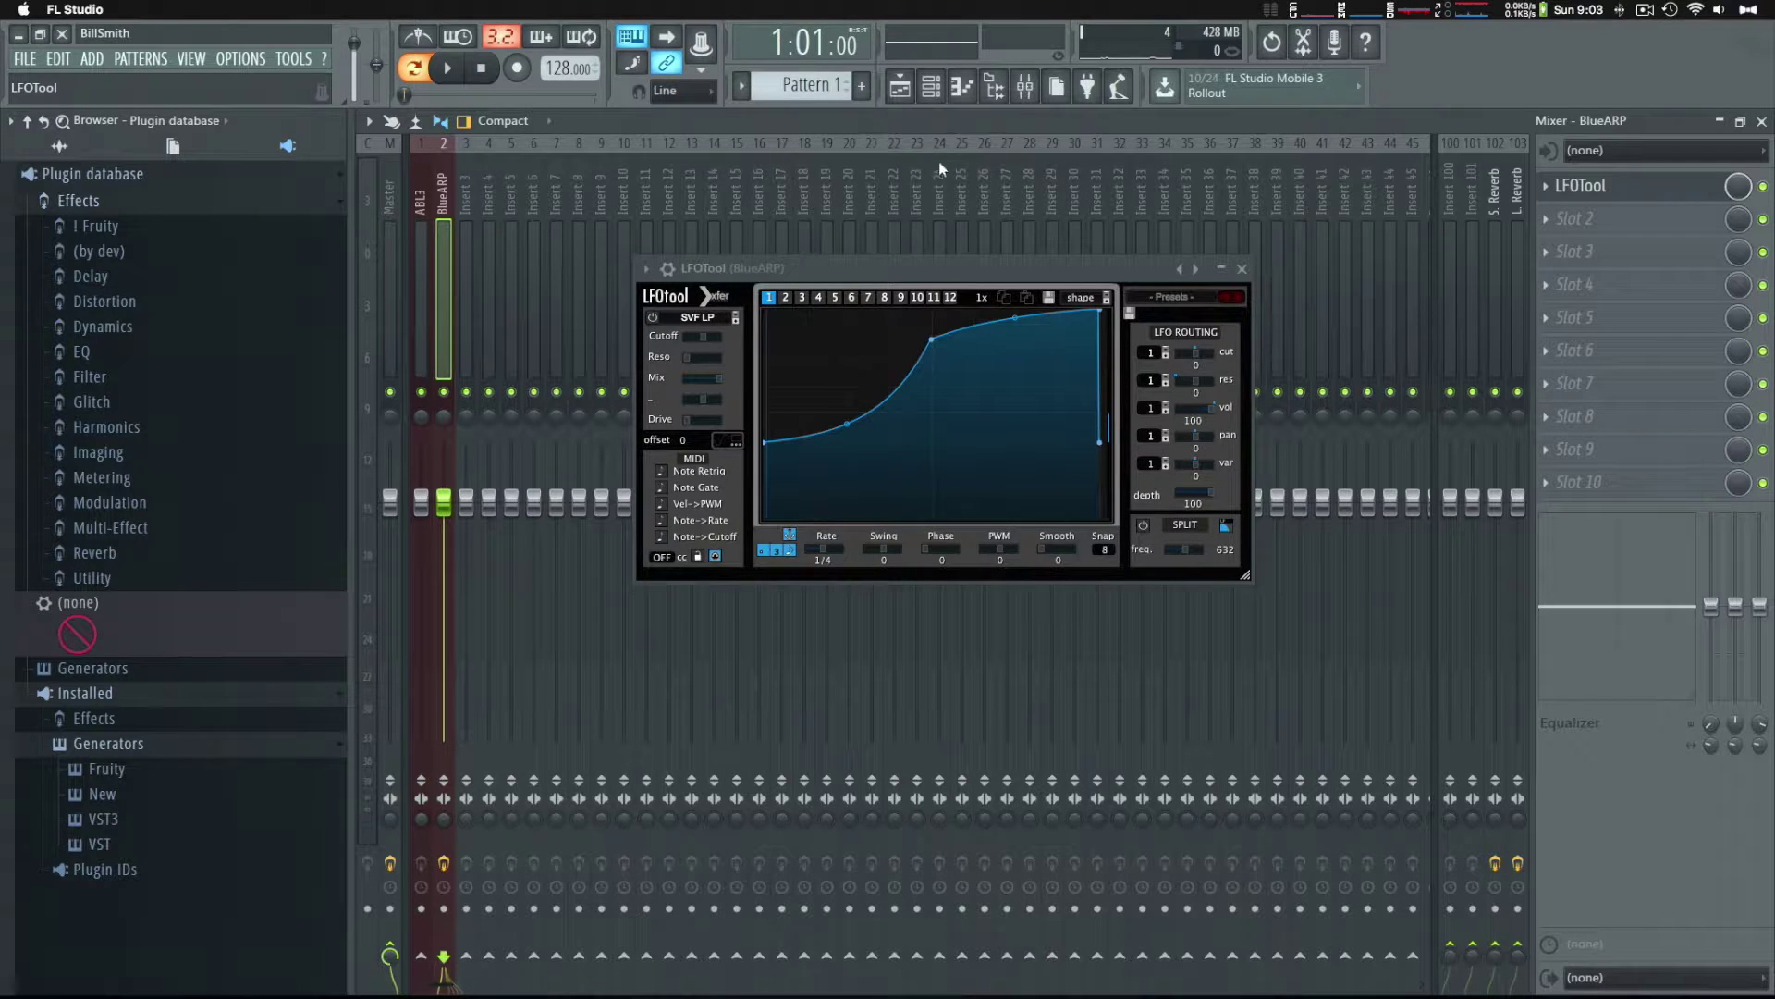
Set LFOTool's MIDI CC output to 21 and adjust its cutoff and modulation routing sliders
left_click(683, 270)
left_click(706, 298)
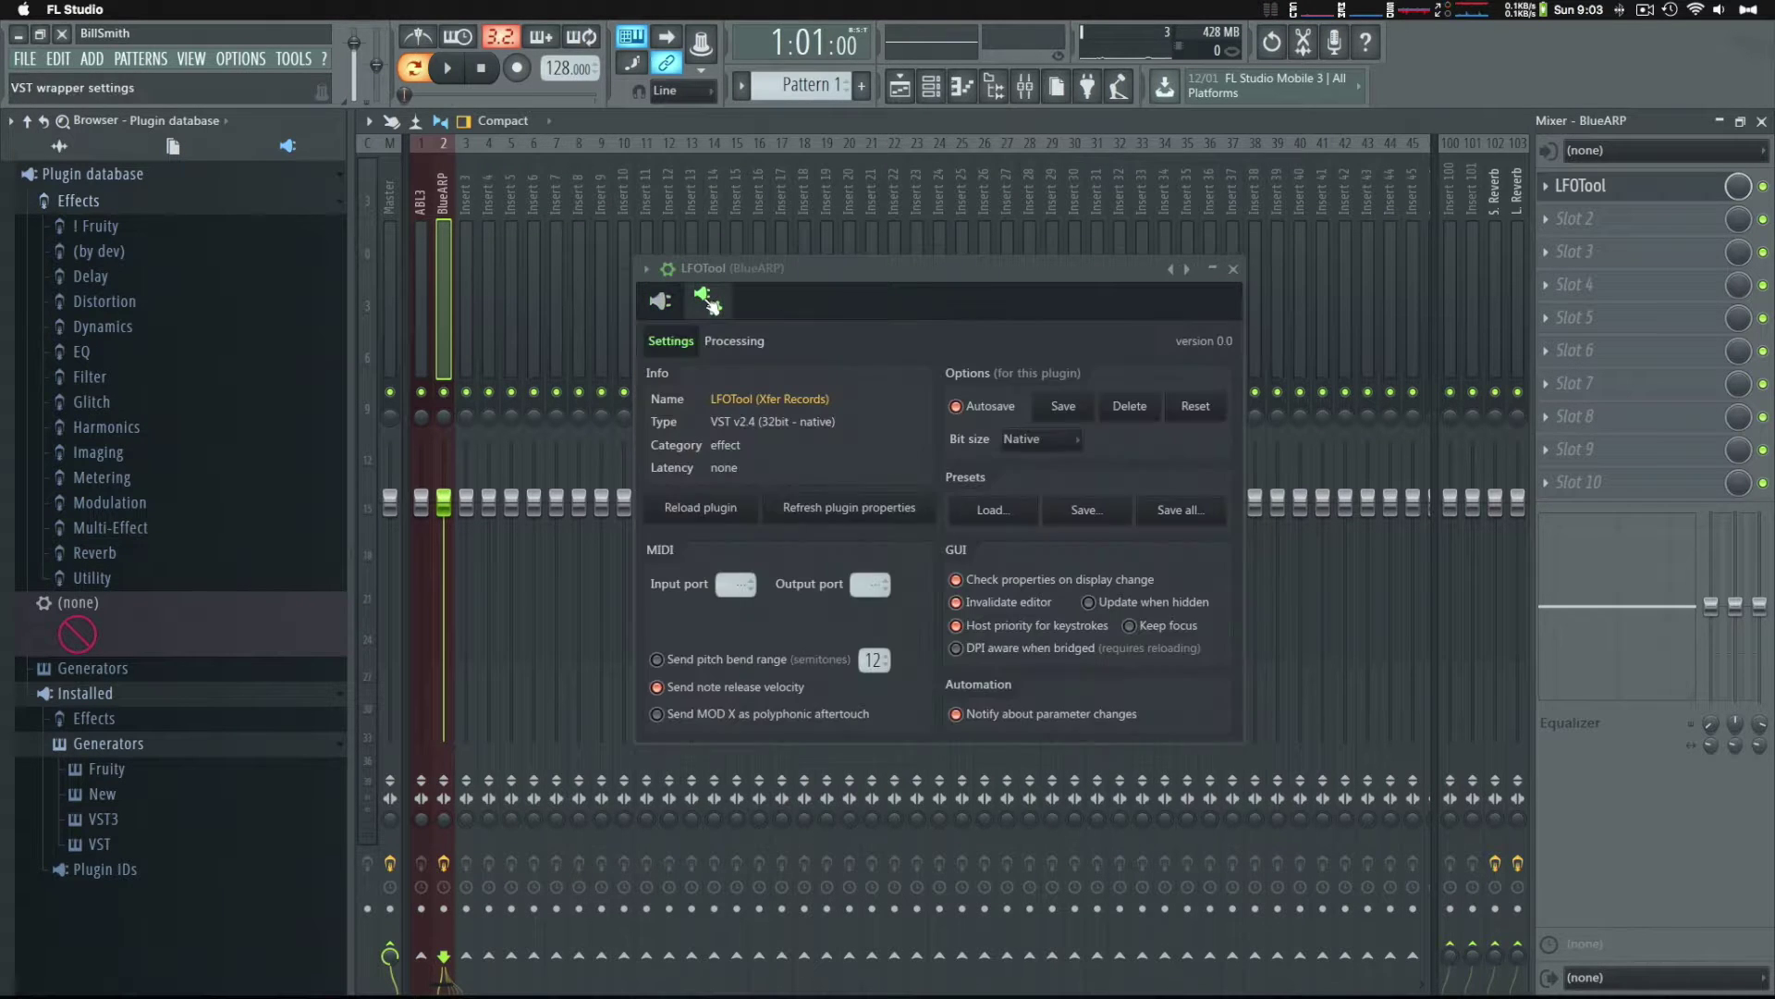
left_click(660, 301)
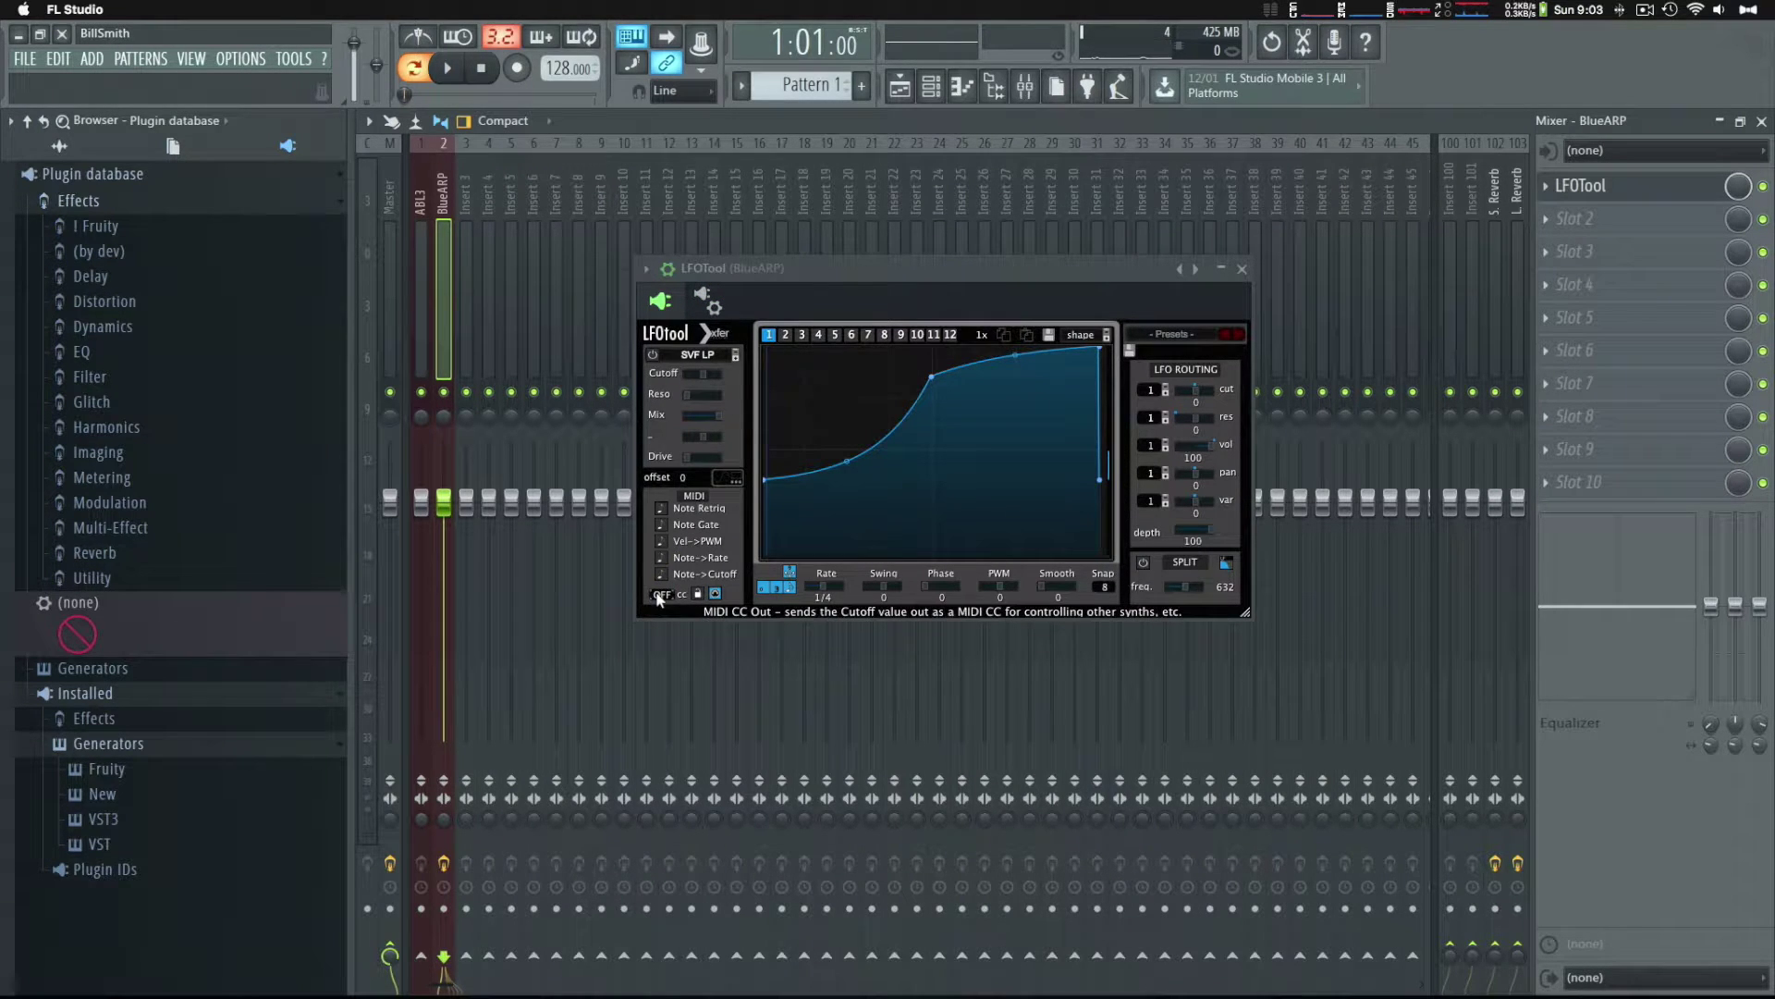
left_click_drag(659, 597, 662, 552)
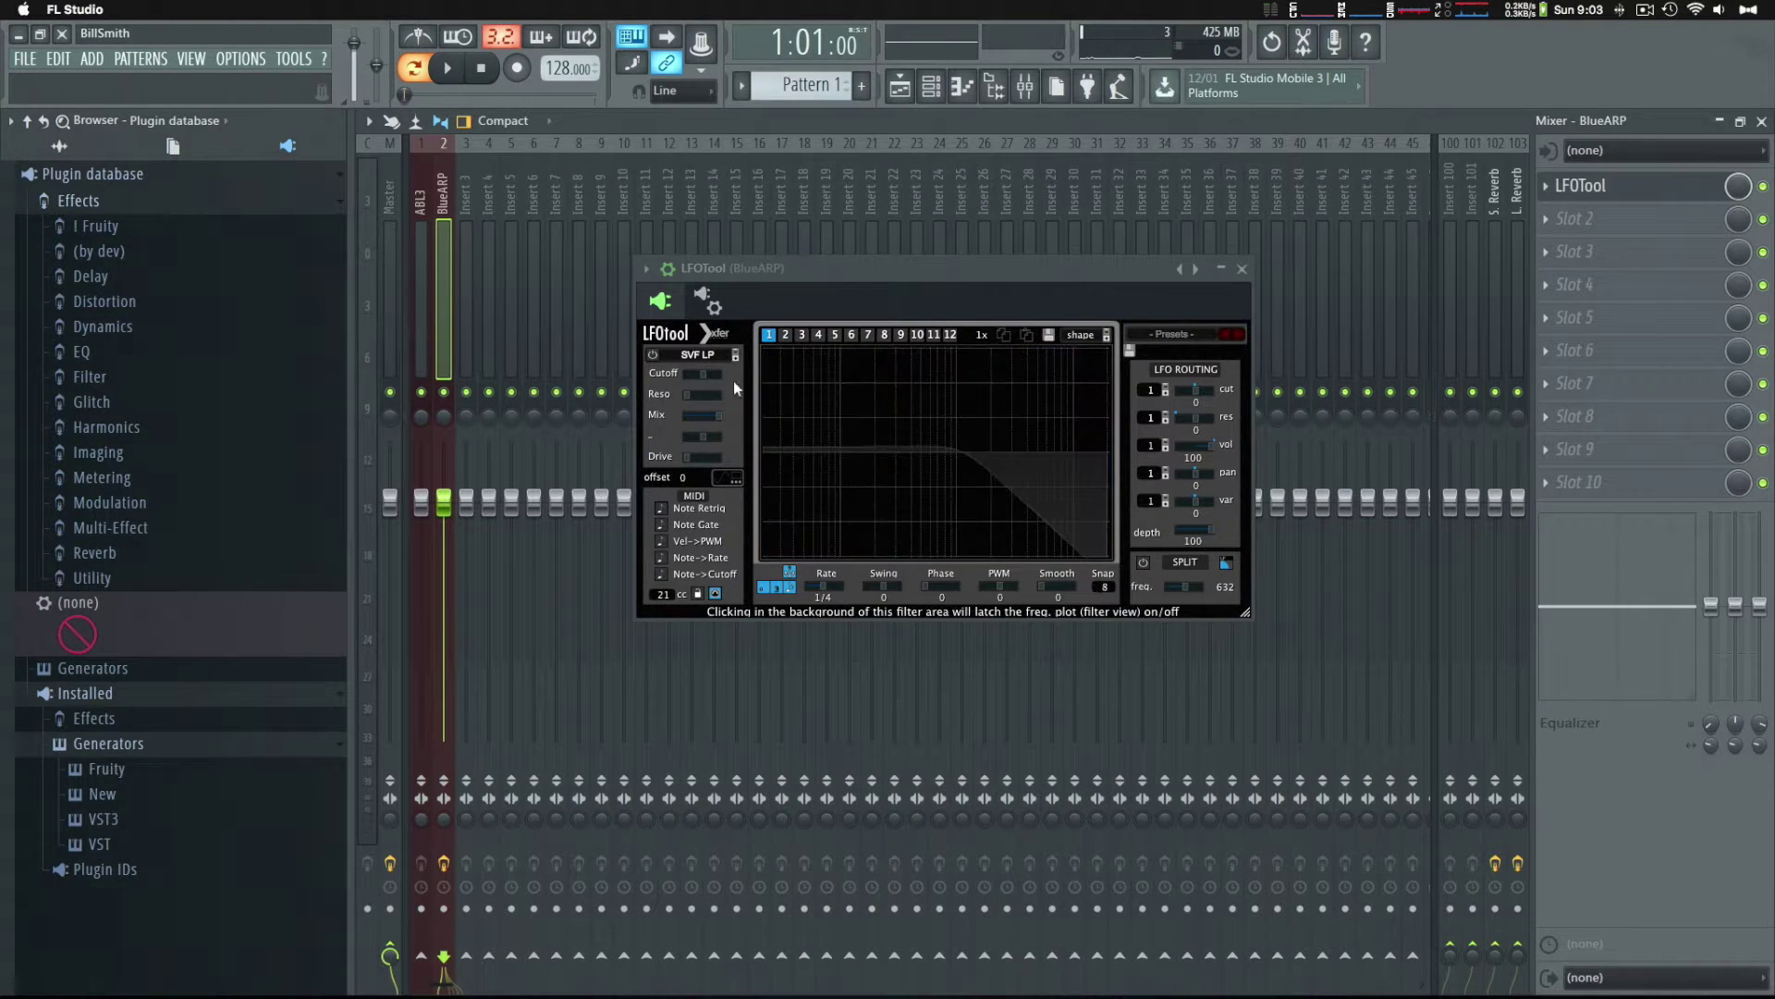
left_click_drag(703, 371, 767, 368)
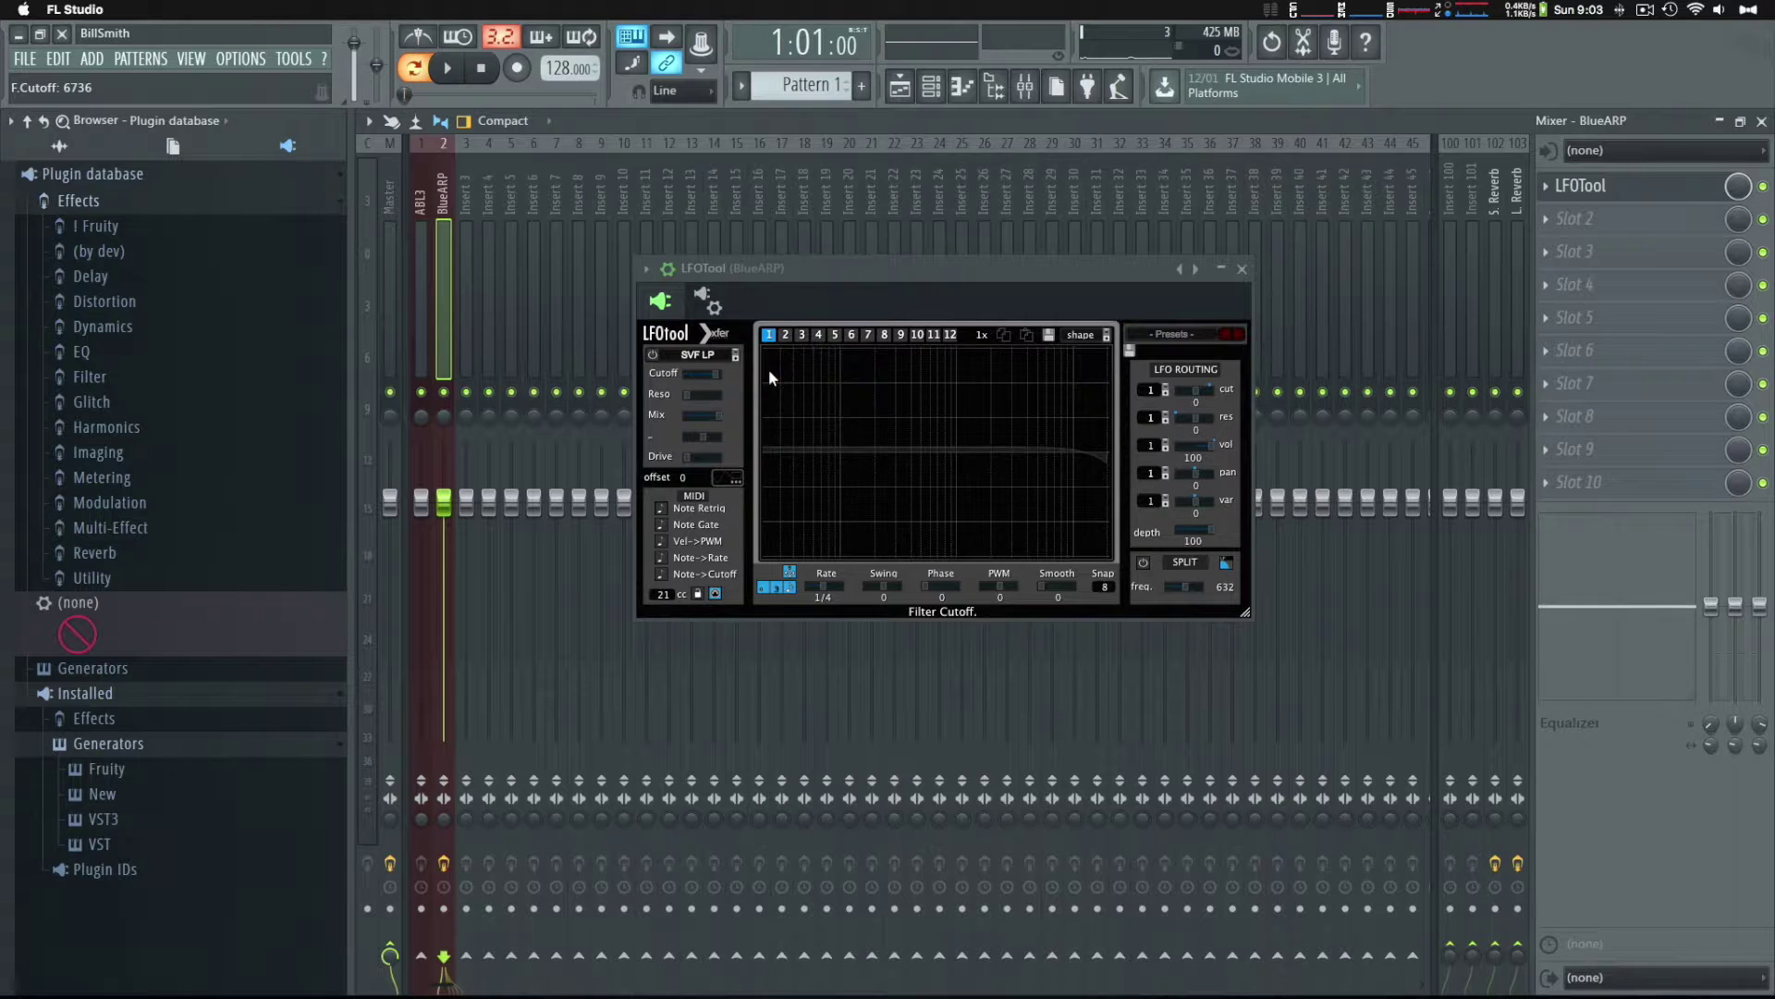
left_click_drag(1195, 391, 1148, 469)
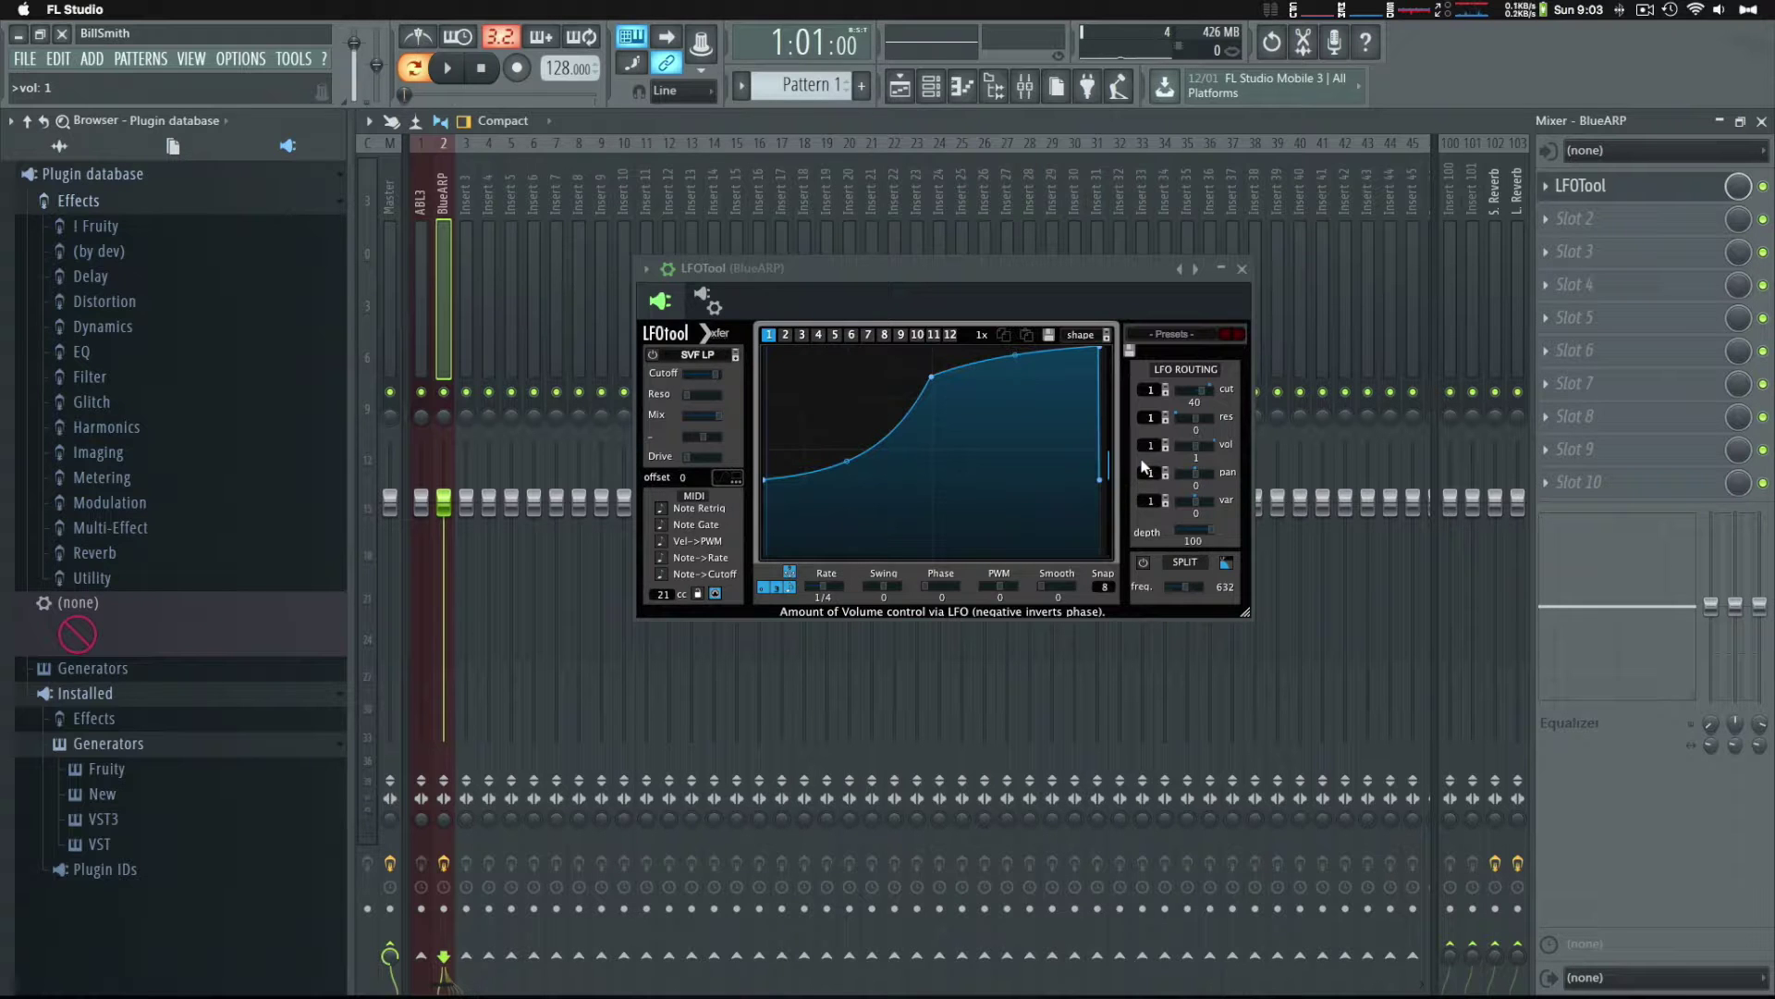
left_click_drag(1139, 465, 1141, 466)
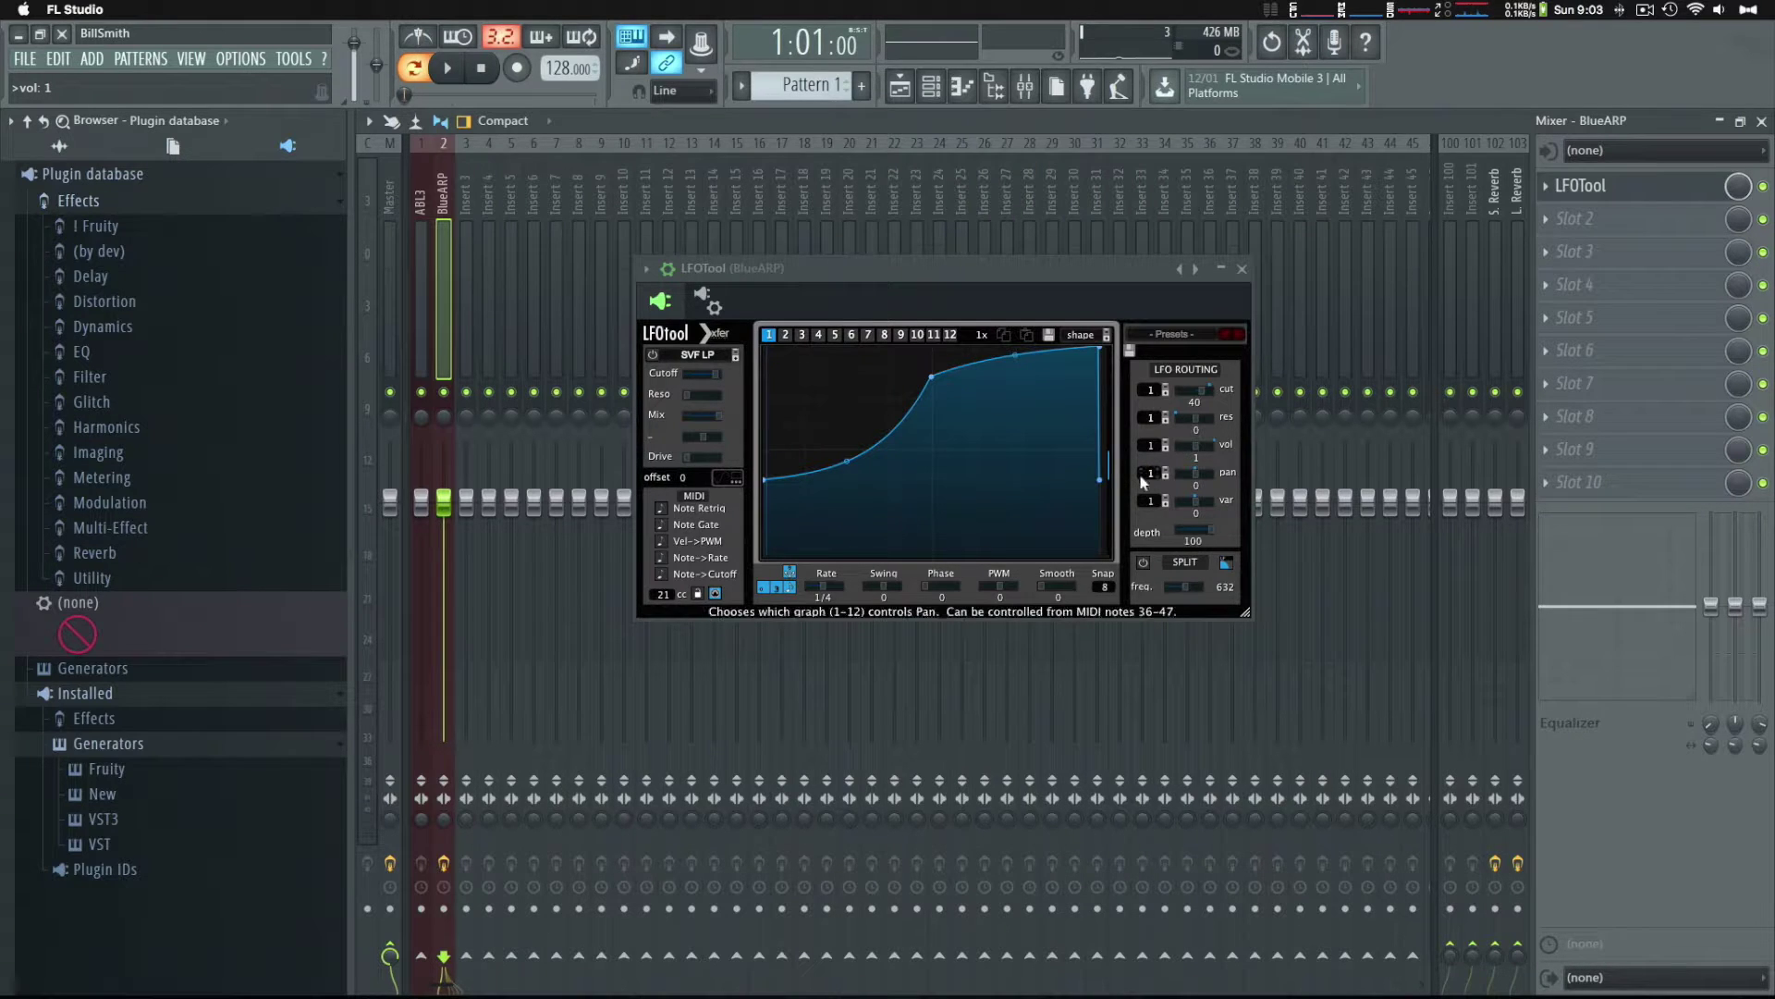
Make the LFO curve the Basic sine shape and start playback
left_click(1080, 335)
mouse_move(1137, 348)
left_click(1267, 480)
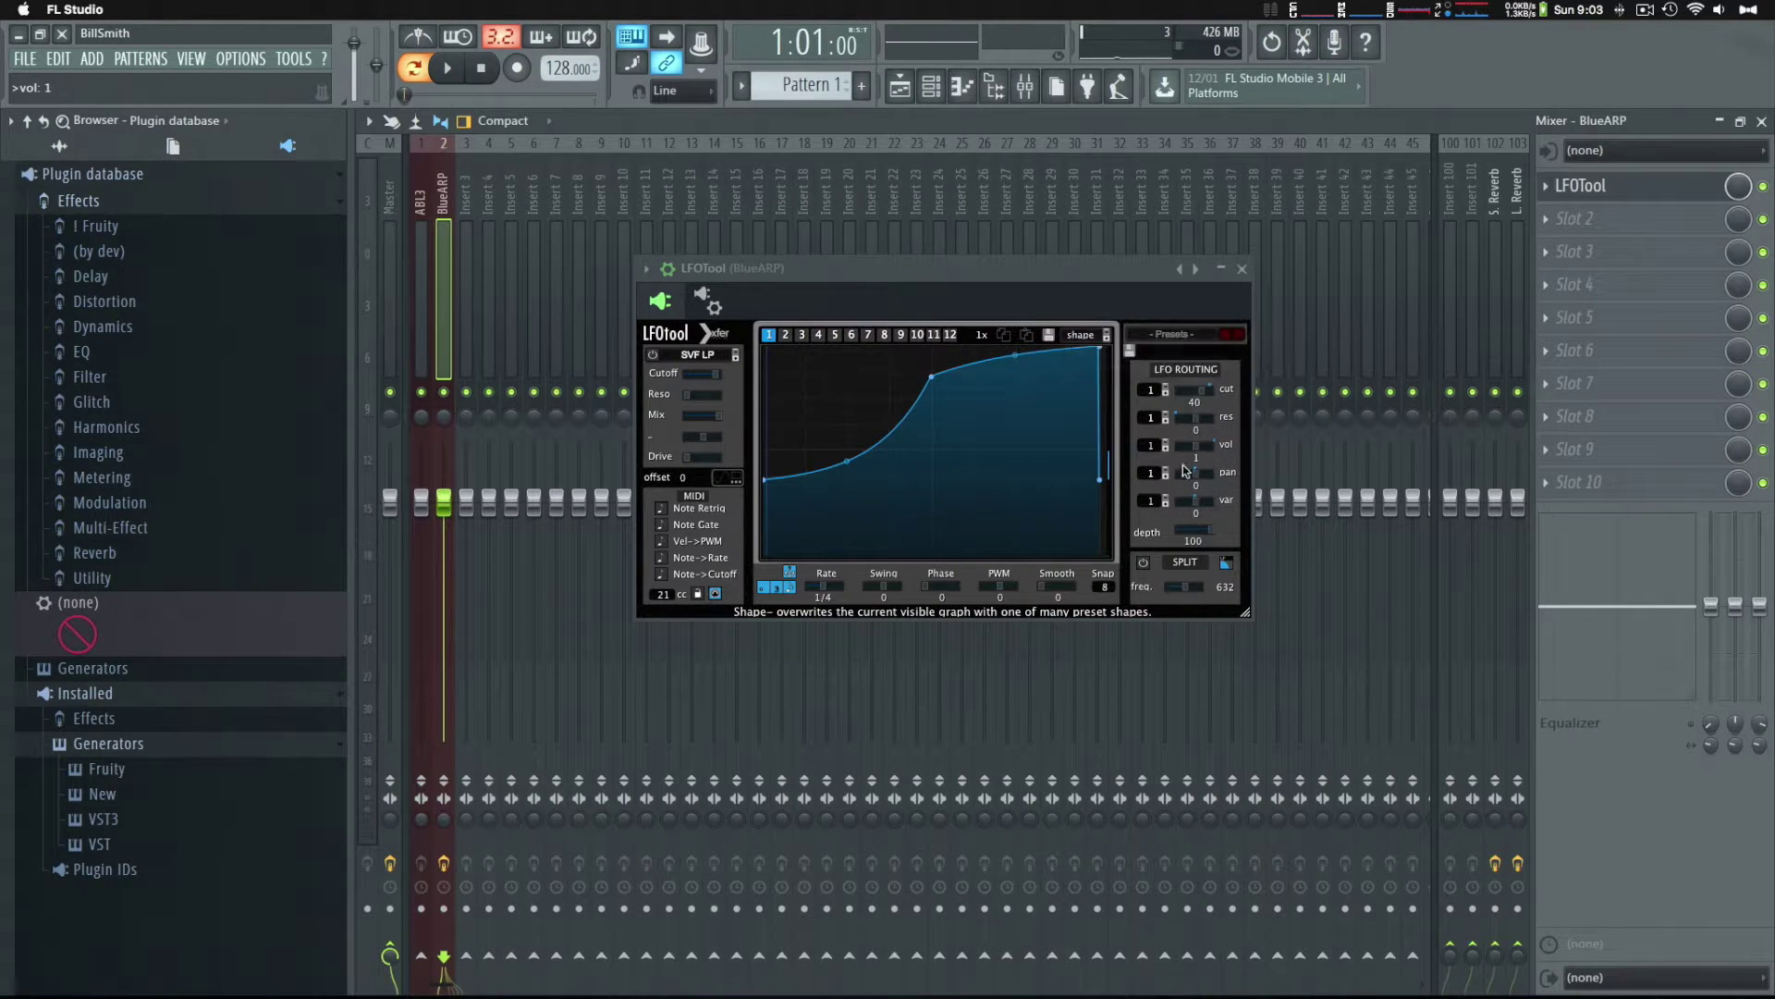
key("space")
key("space")
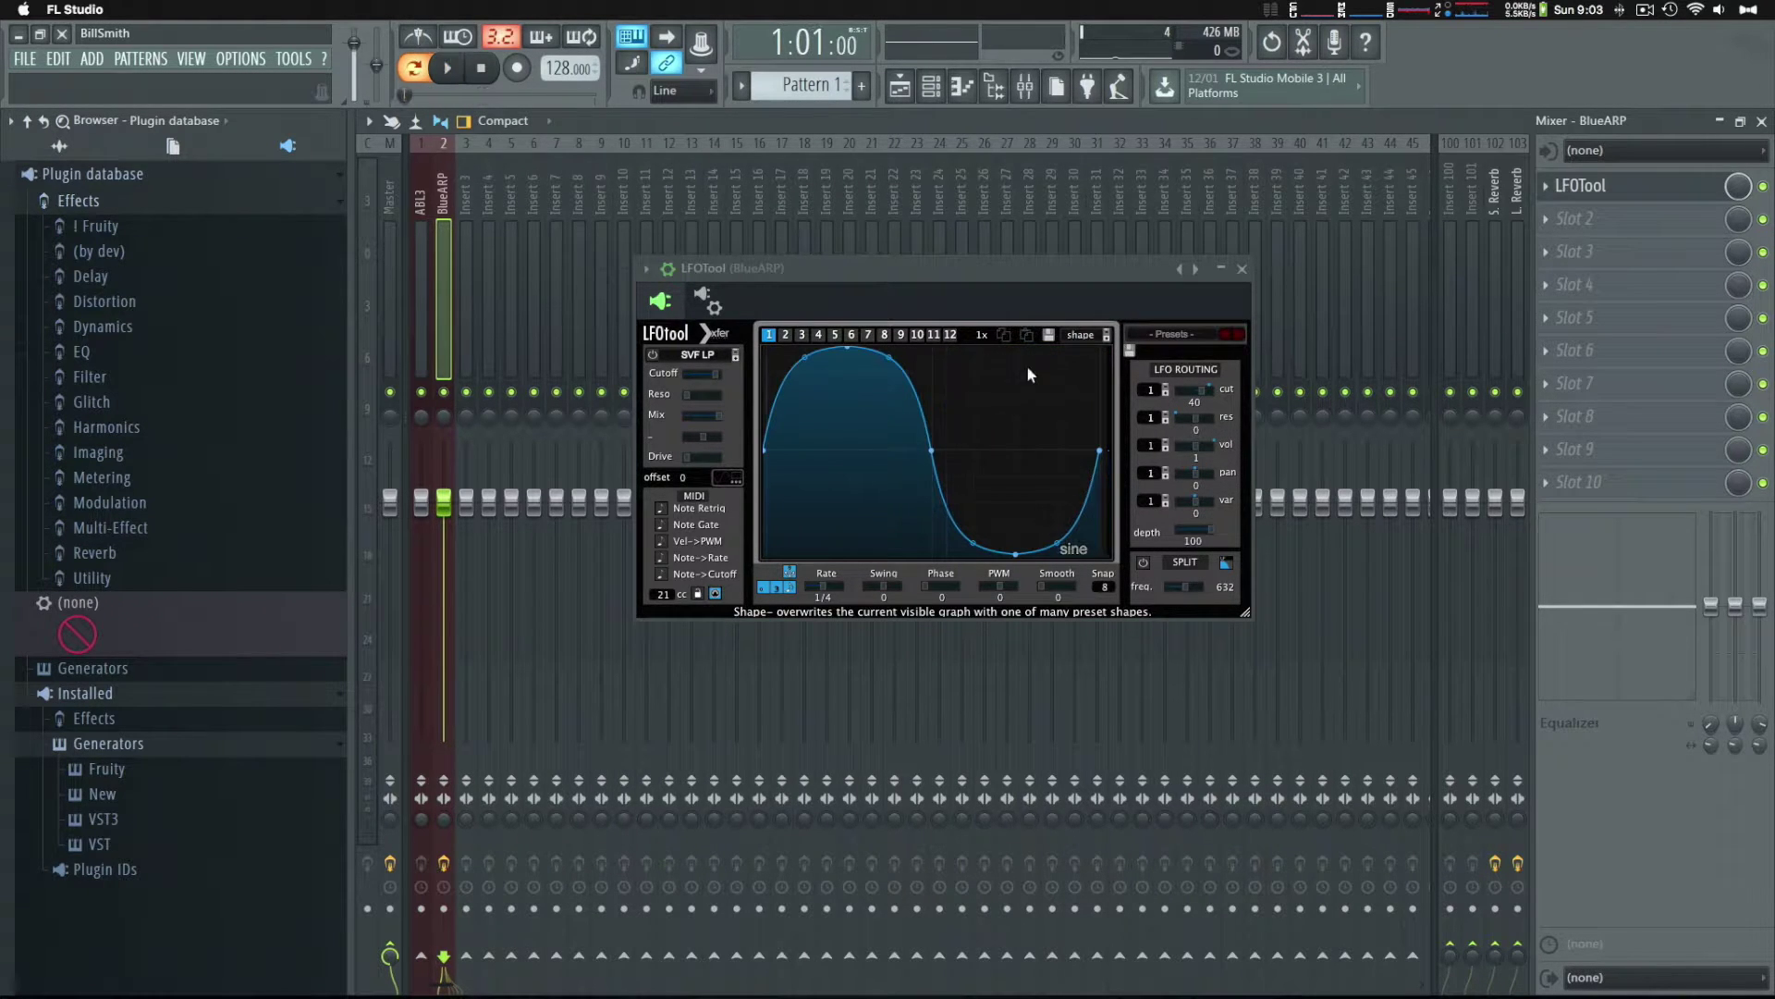
Open ABL3 and MIDI-learn its CUT OFF knob to CC 21 during playback
left_click(931, 87)
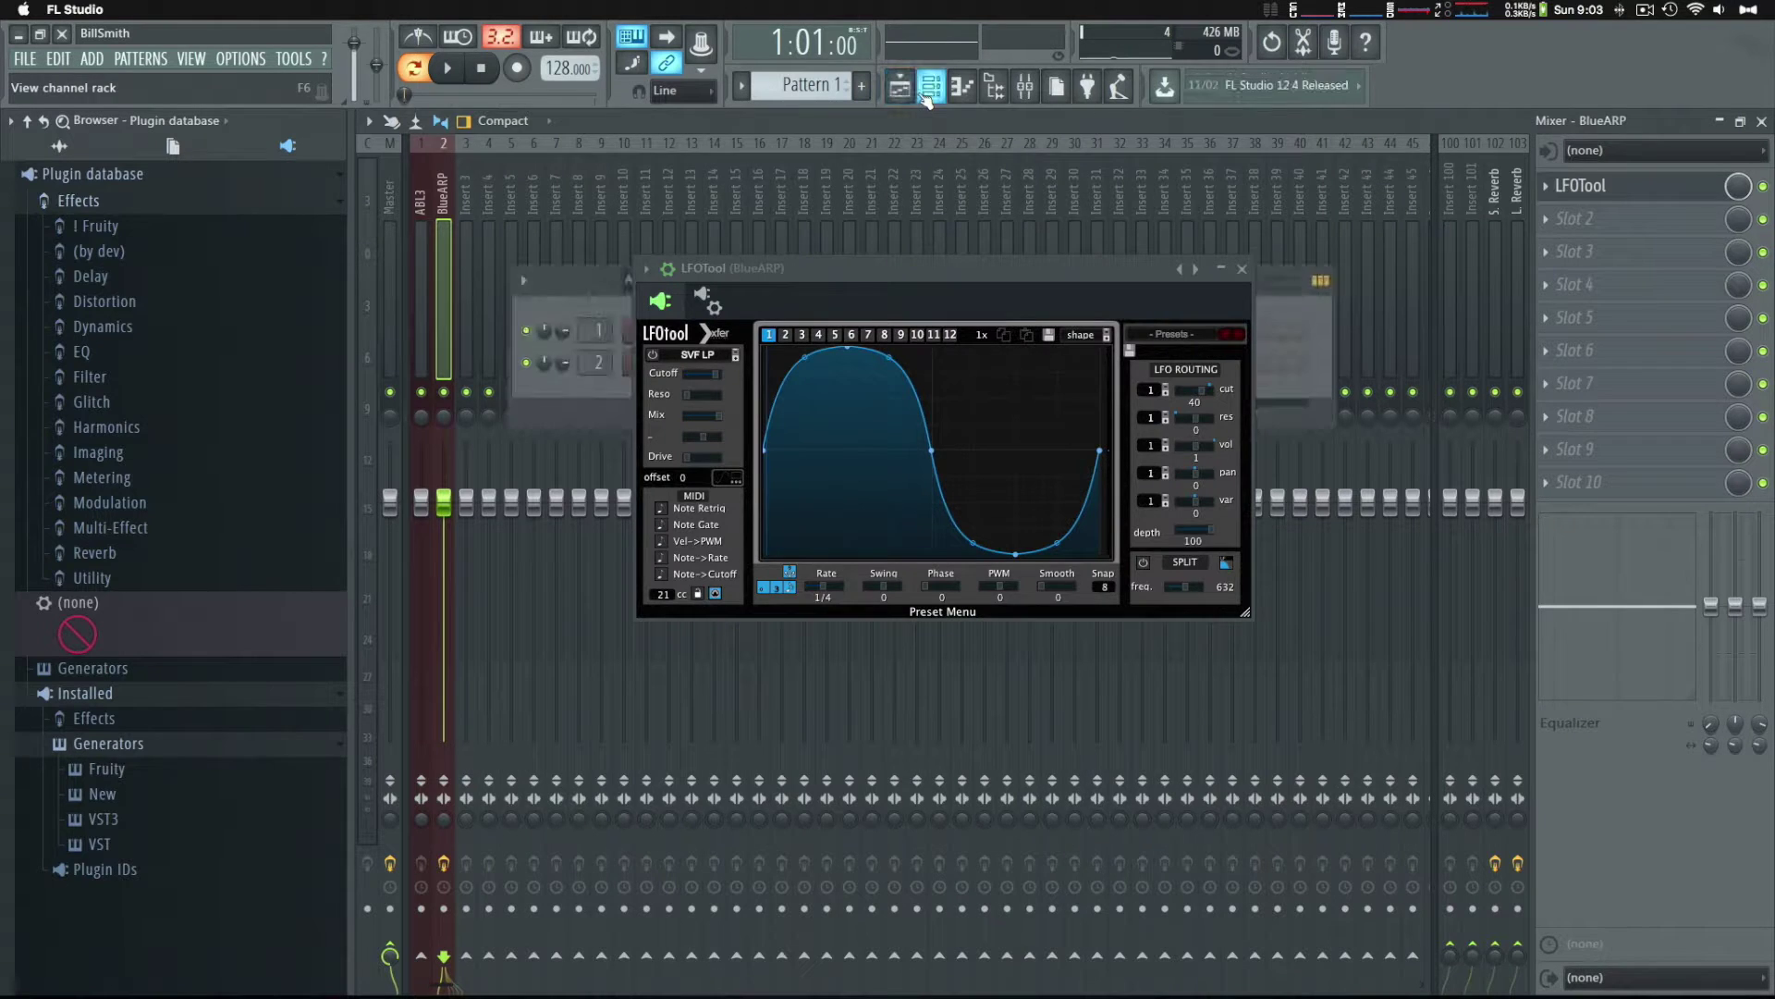
left_click_drag(745, 274, 722, 471)
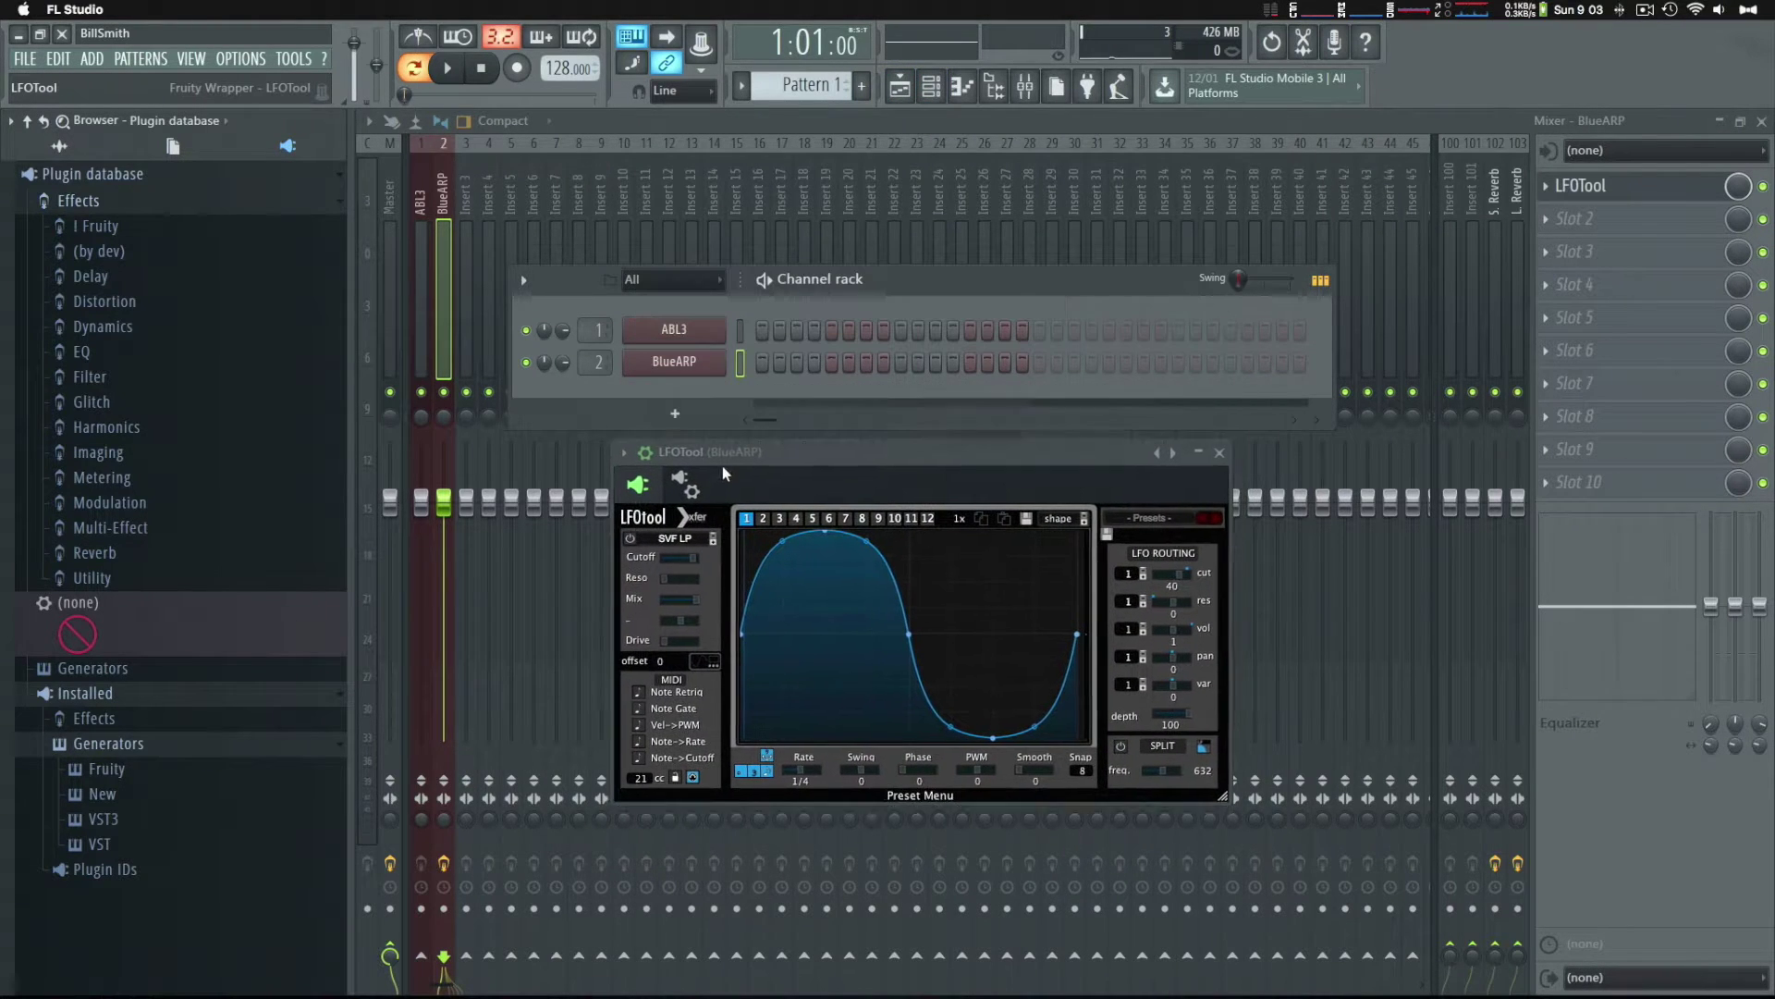
left_click(678, 332)
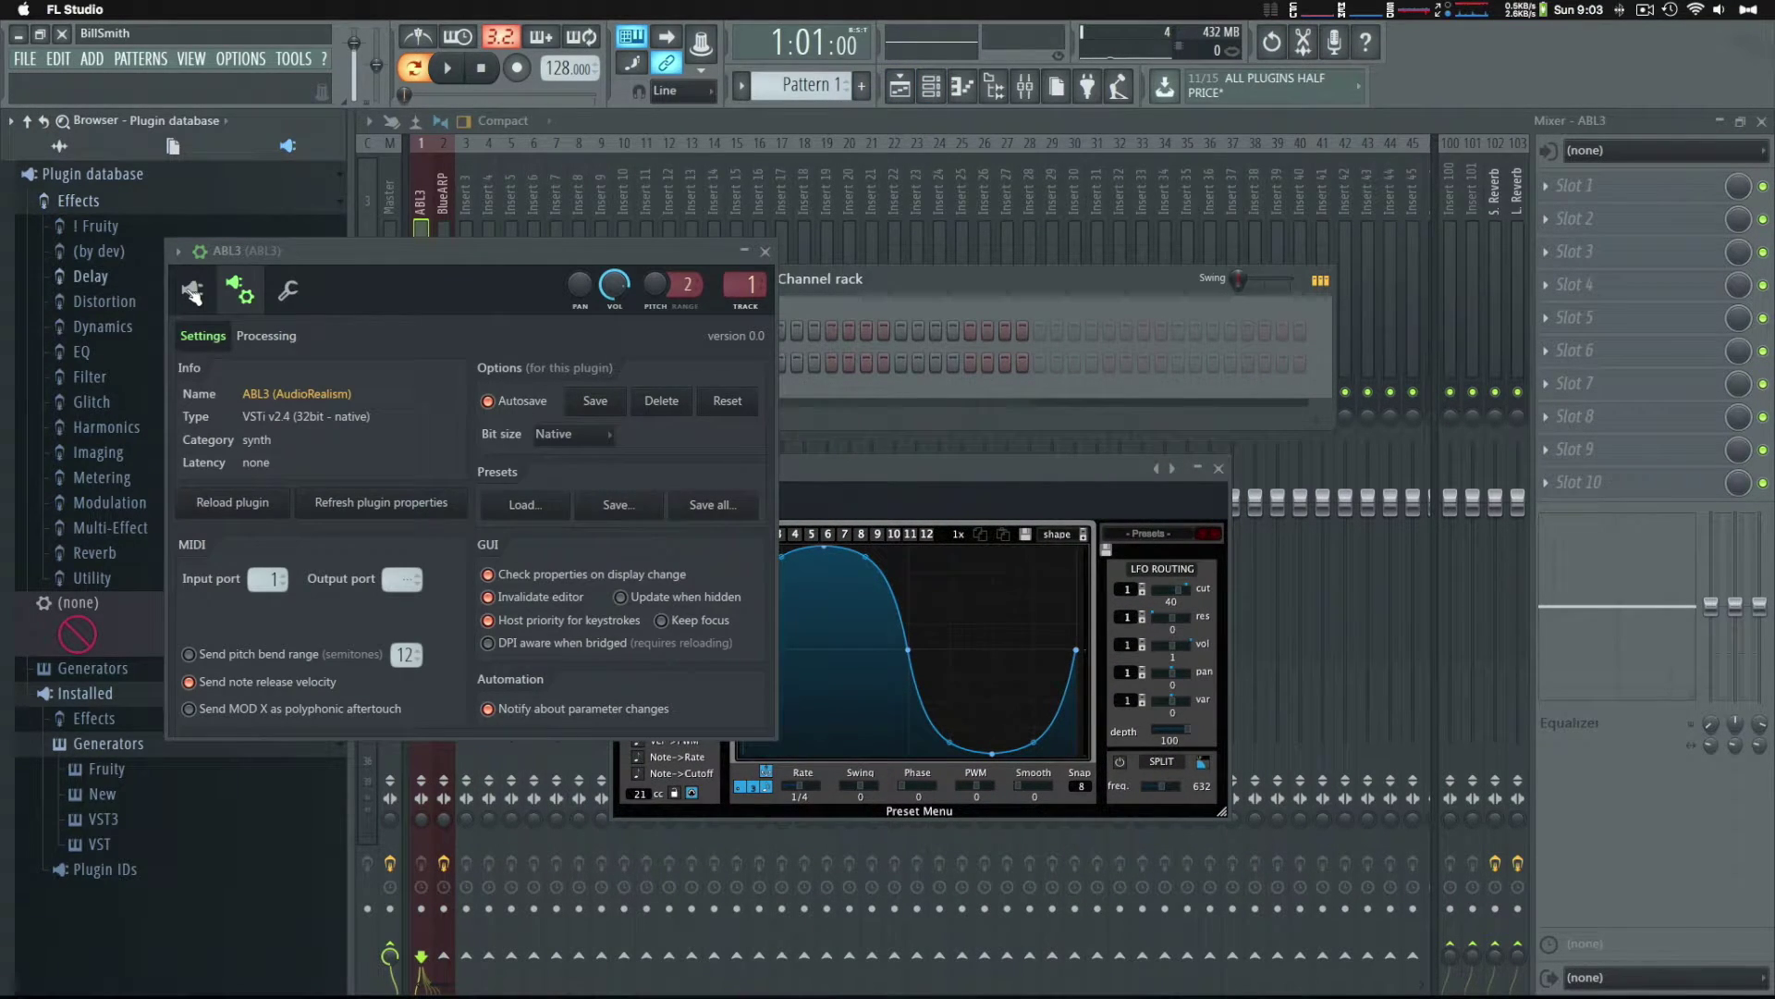
left_click(191, 289)
left_click(473, 335)
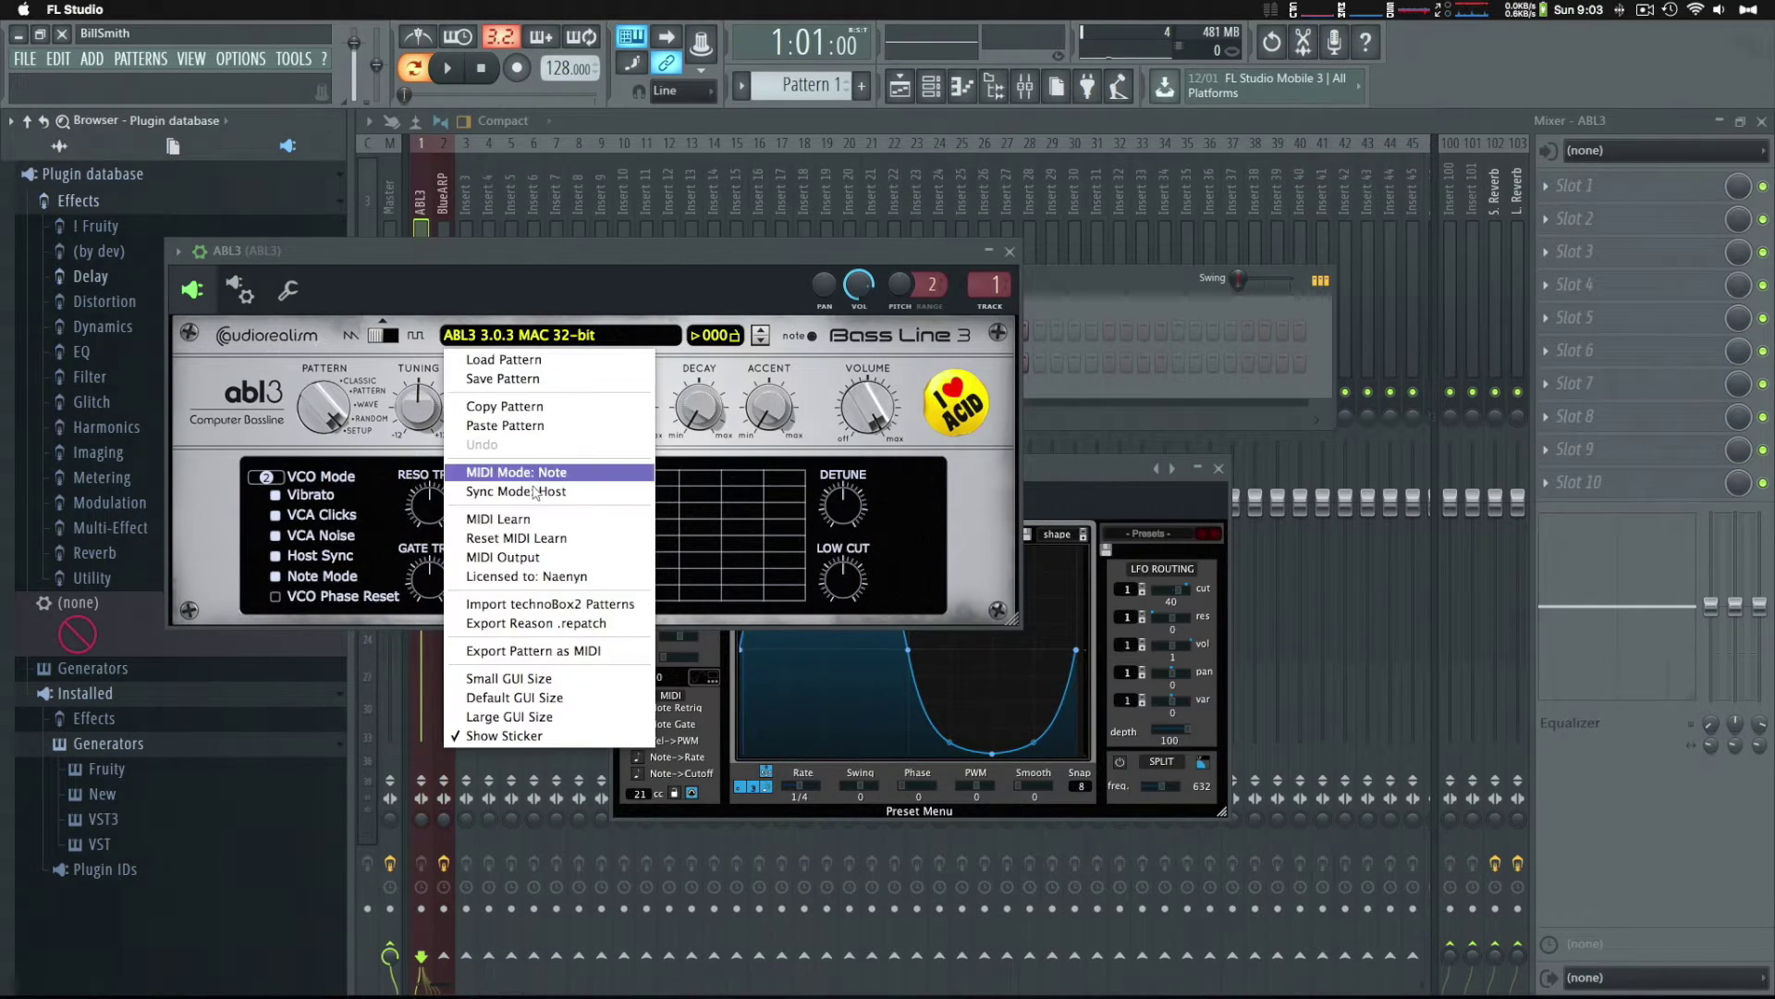
left_click(545, 532)
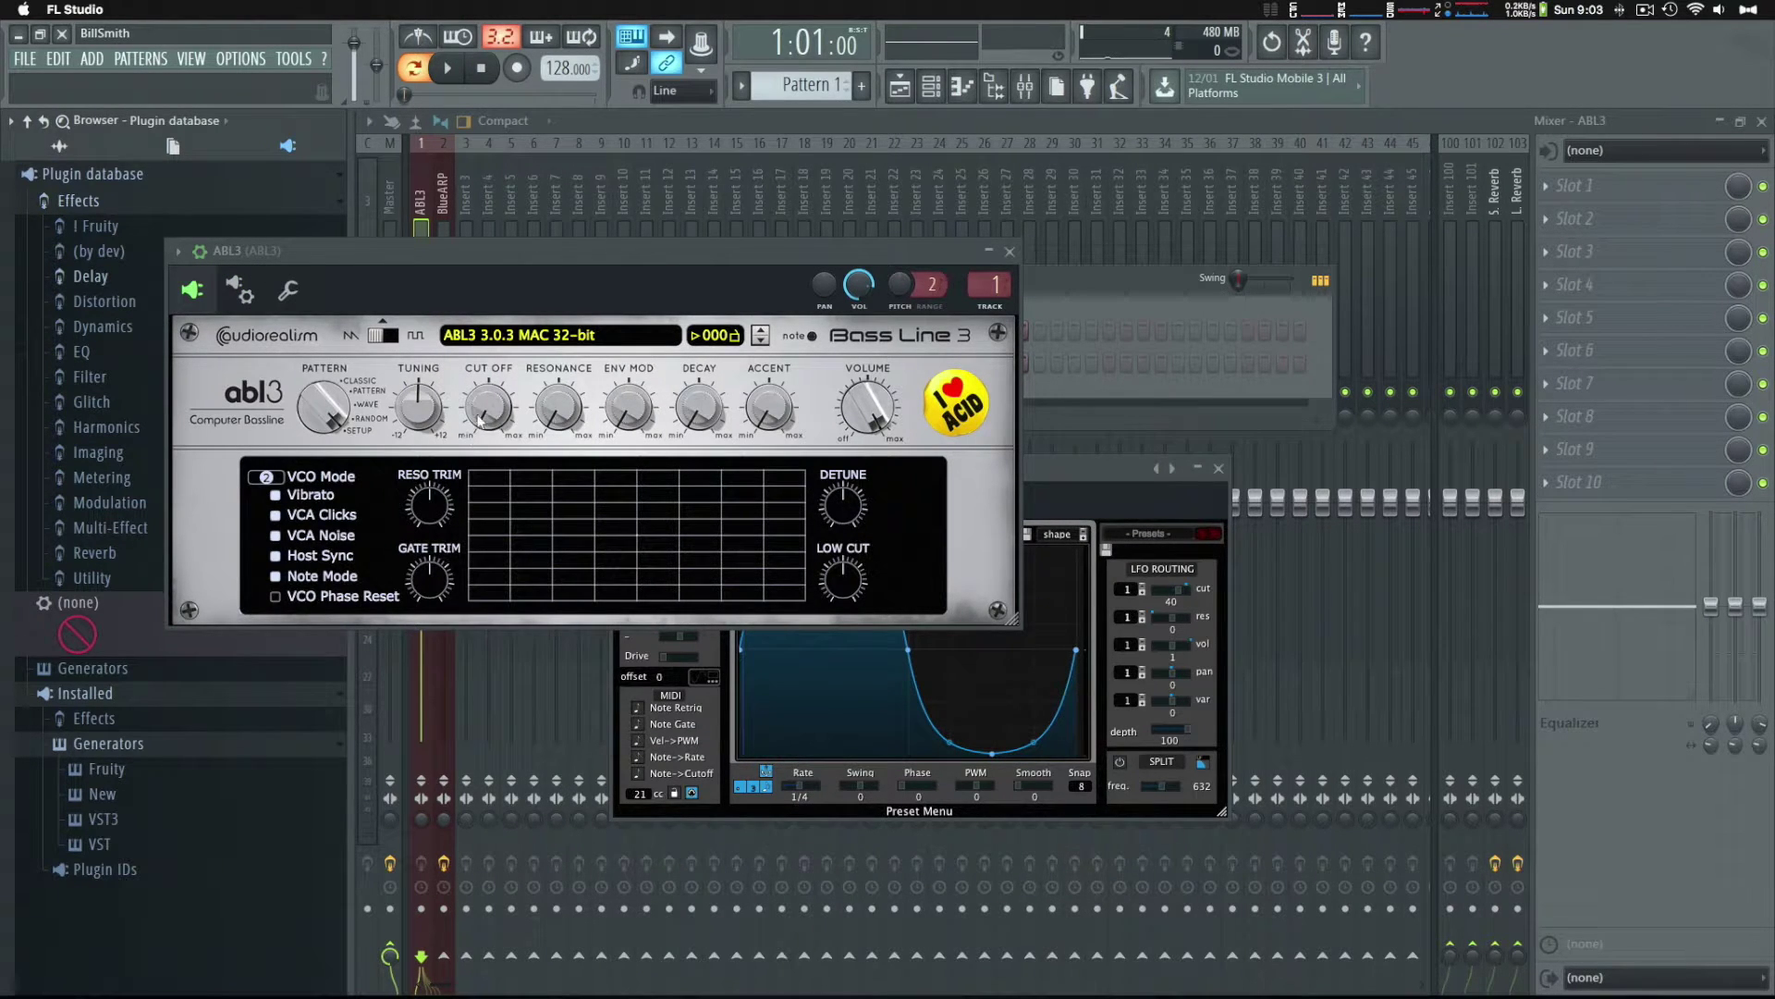
left_click_drag(497, 404, 506, 411)
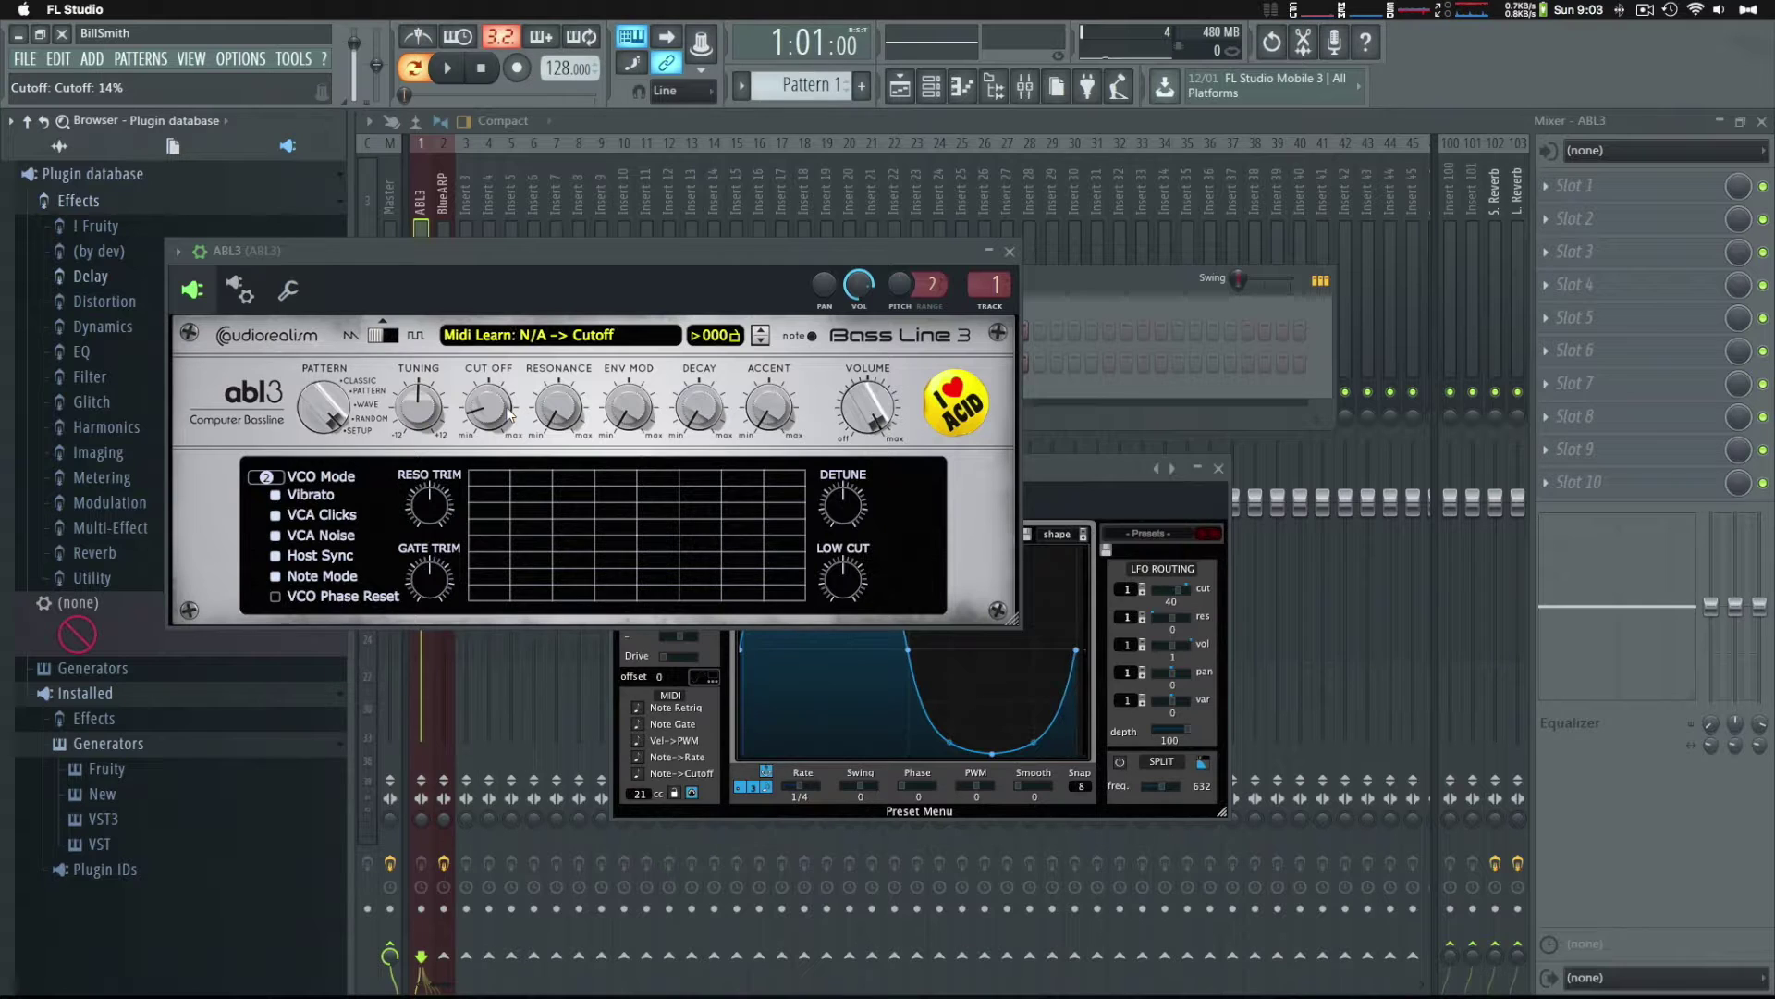
key("space")
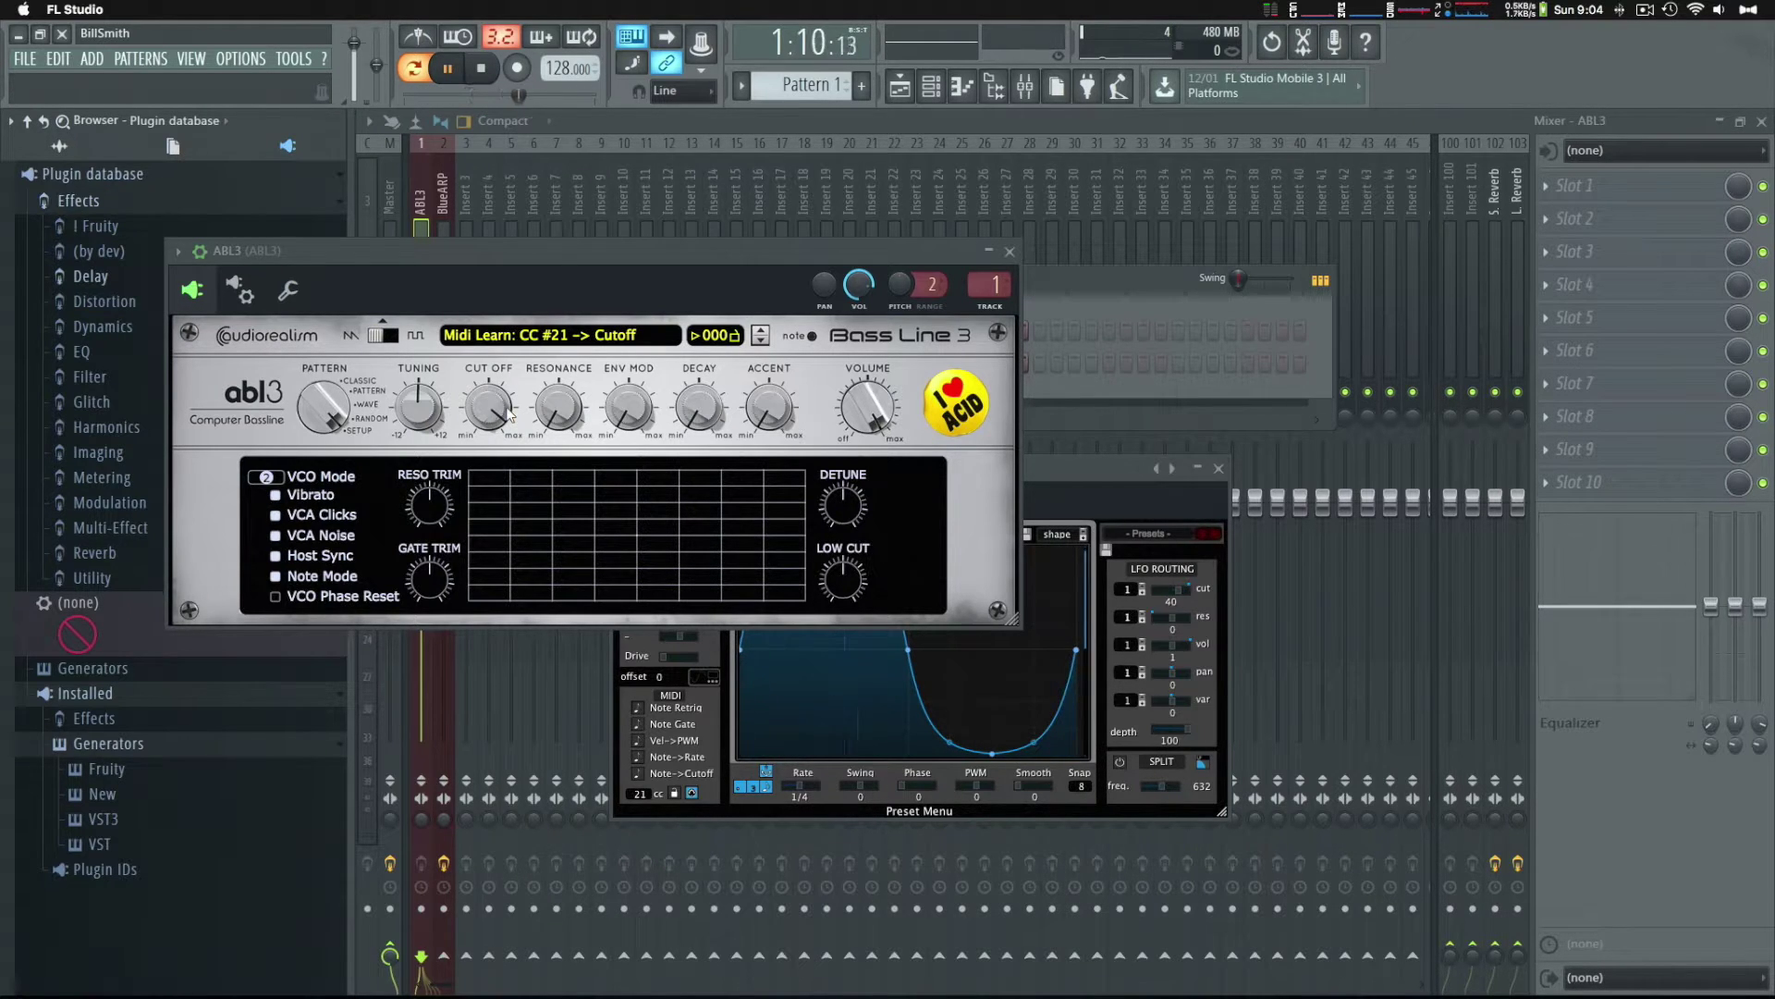
key("space")
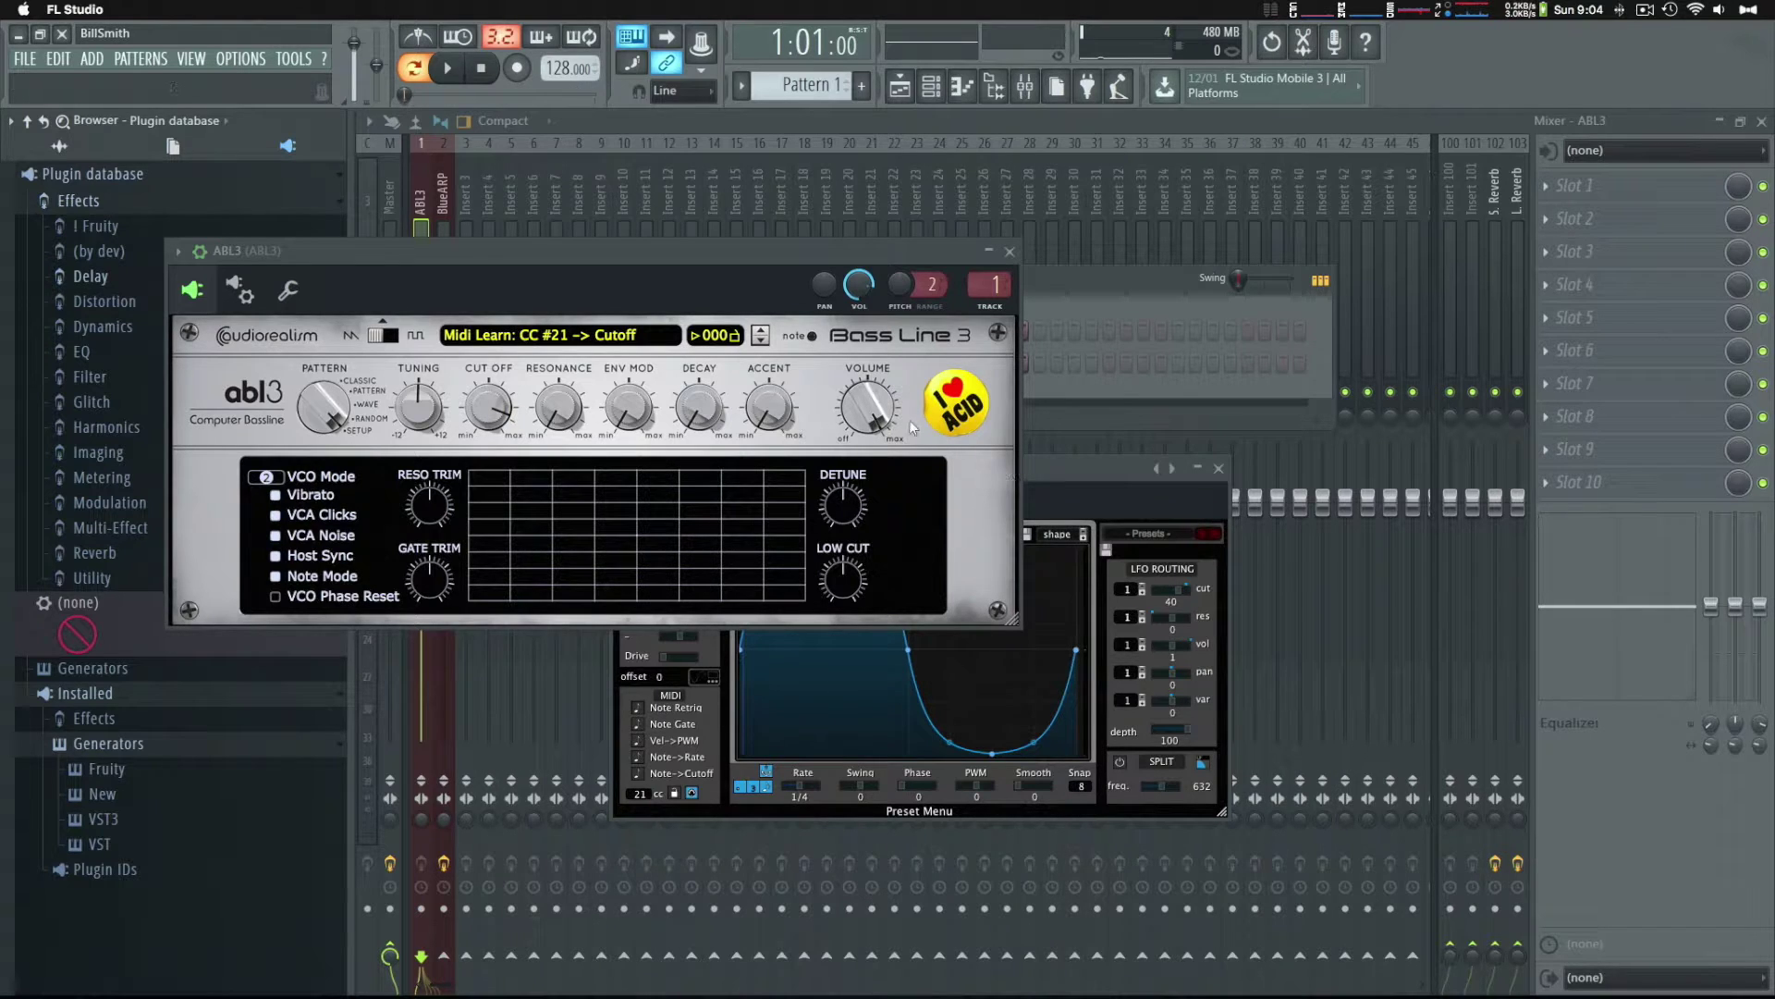
Switch ABL3's MIDI Learn off and raise Resonance to 94%
left_click(617, 337)
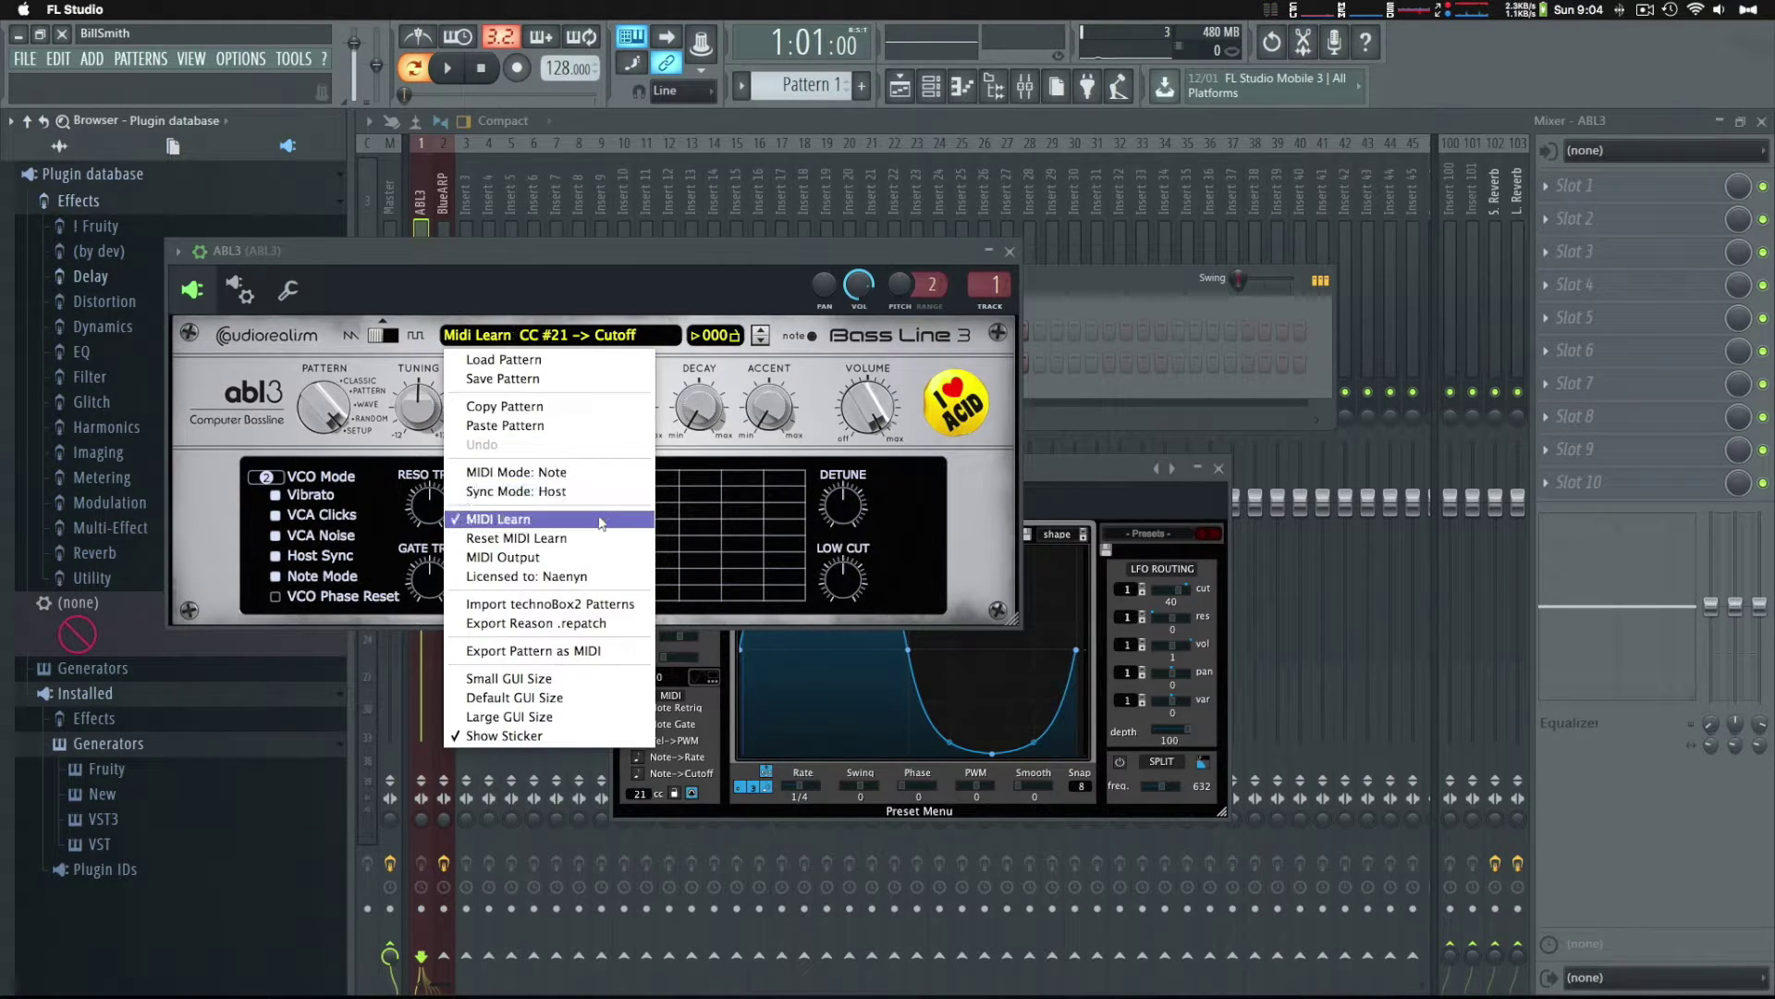
left_click(598, 519)
left_click_drag(559, 408, 588, 199)
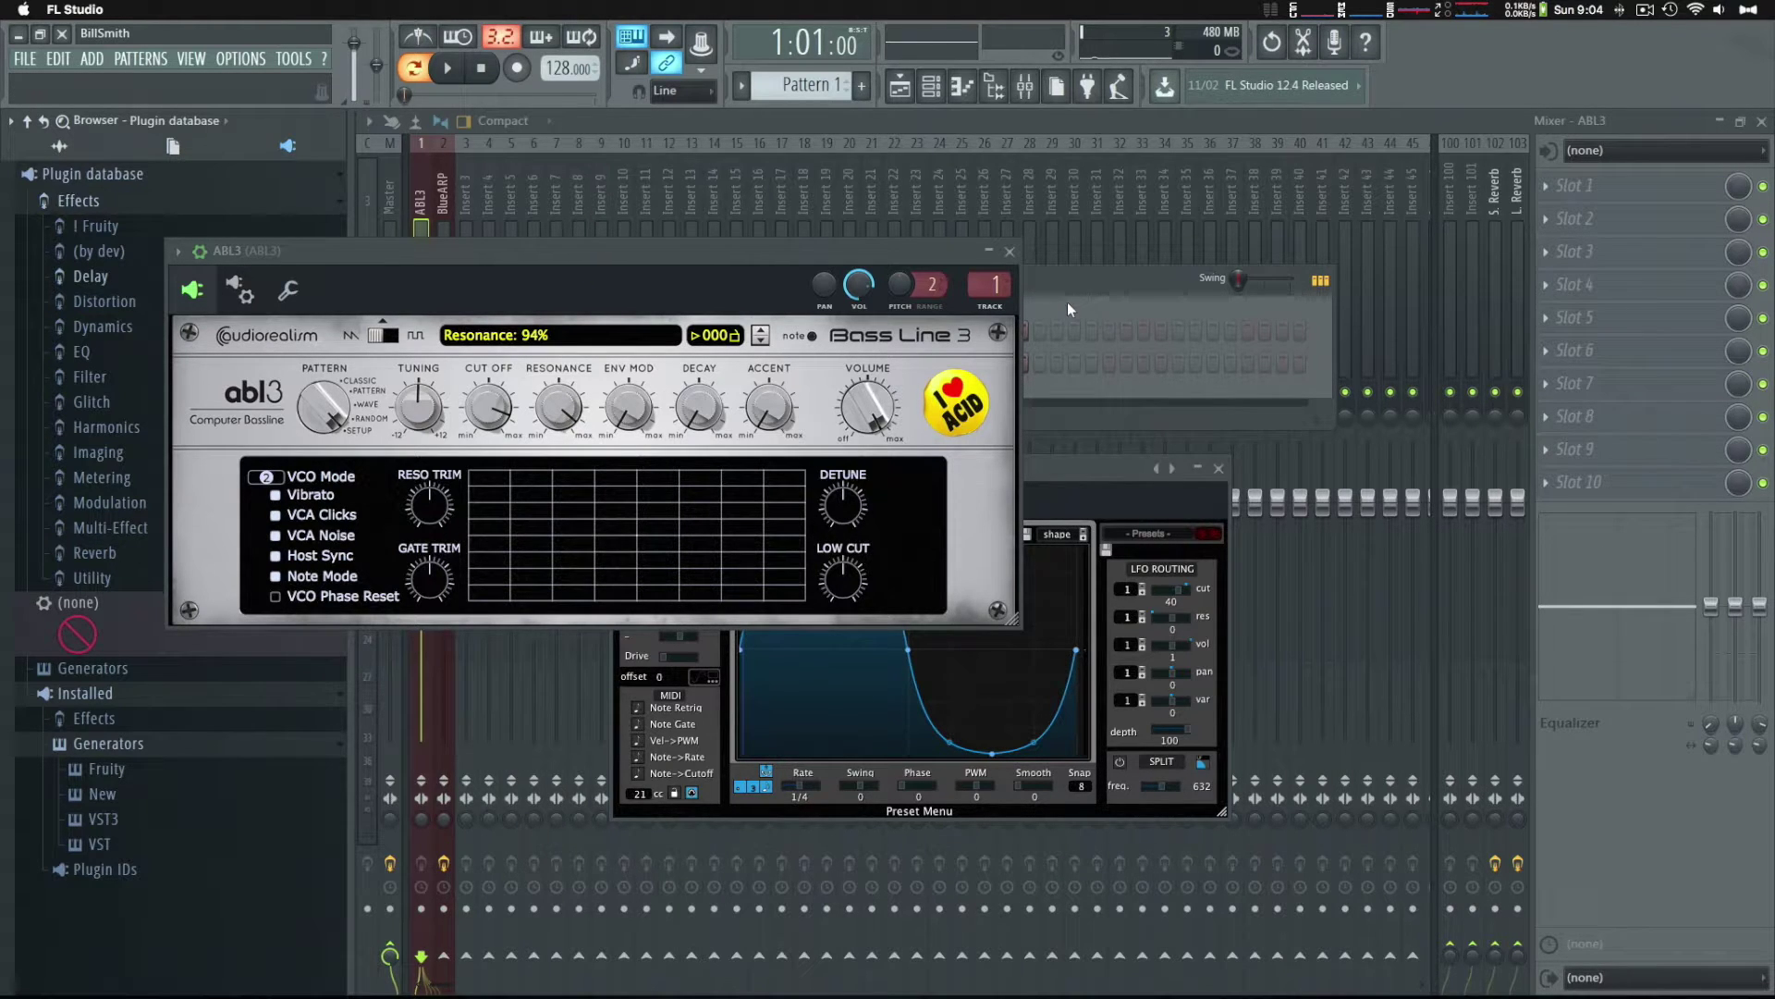
Close ABL3, select the BlueARP channel, and play the project
left_click(1010, 251)
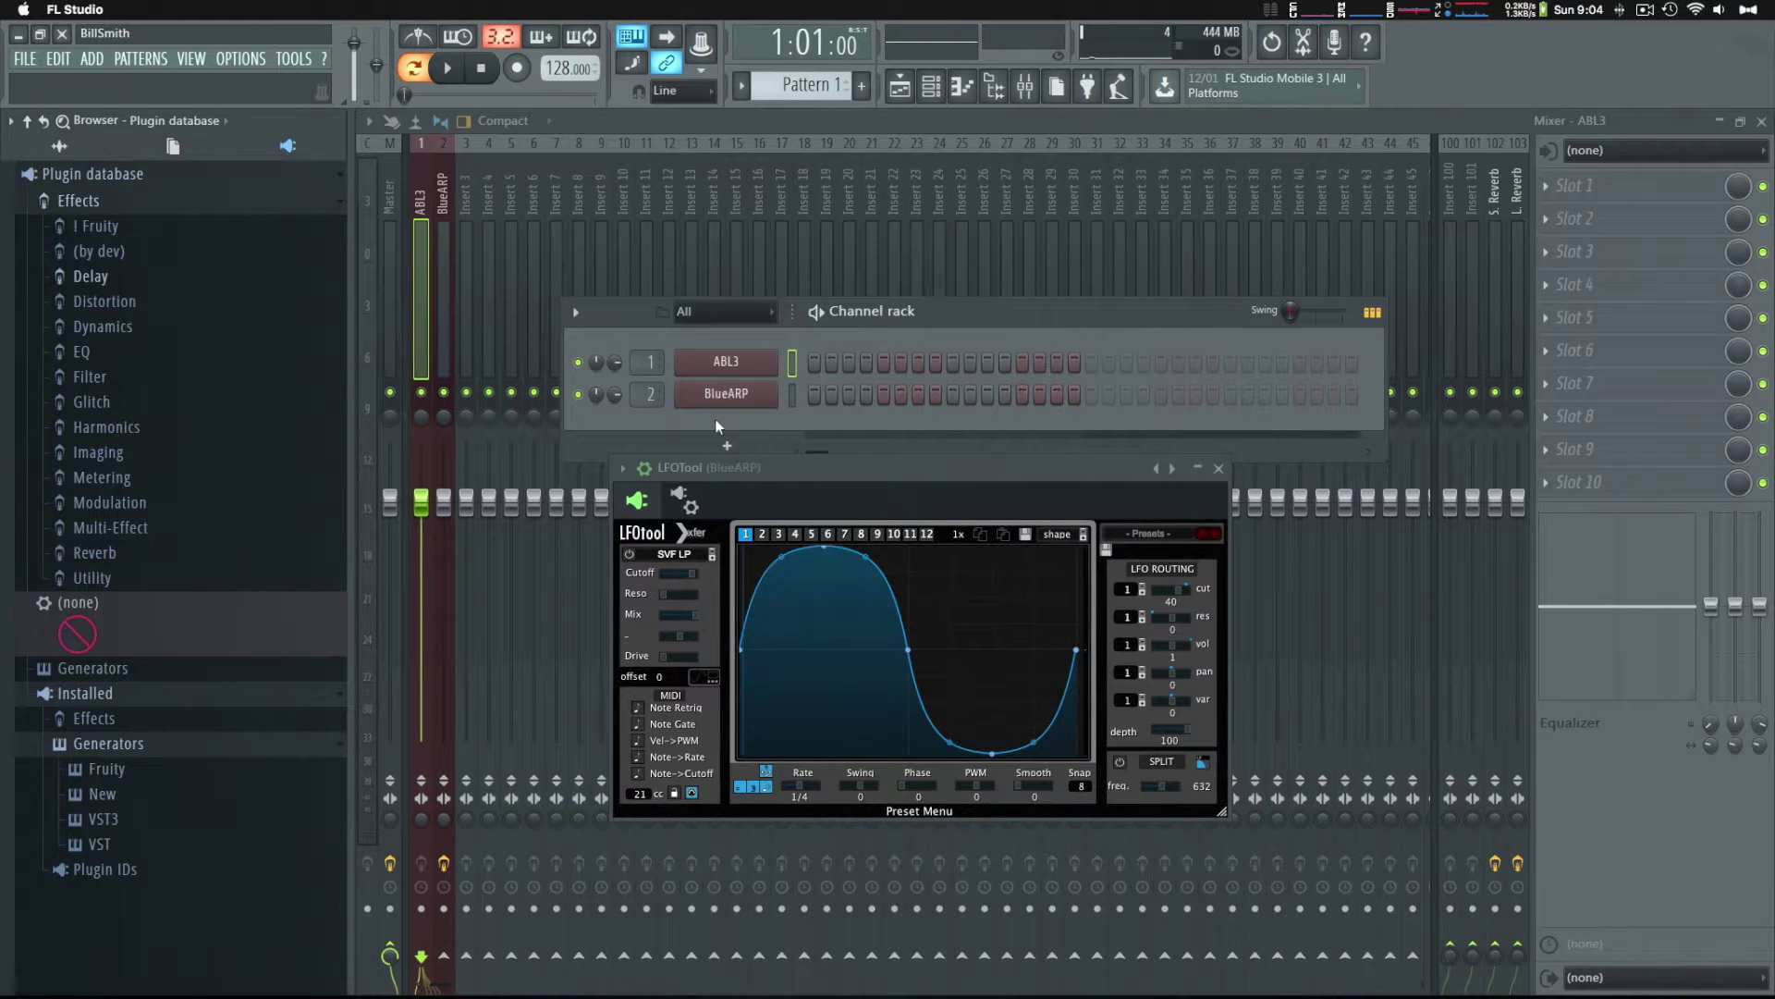
left_click(793, 396)
key("space")
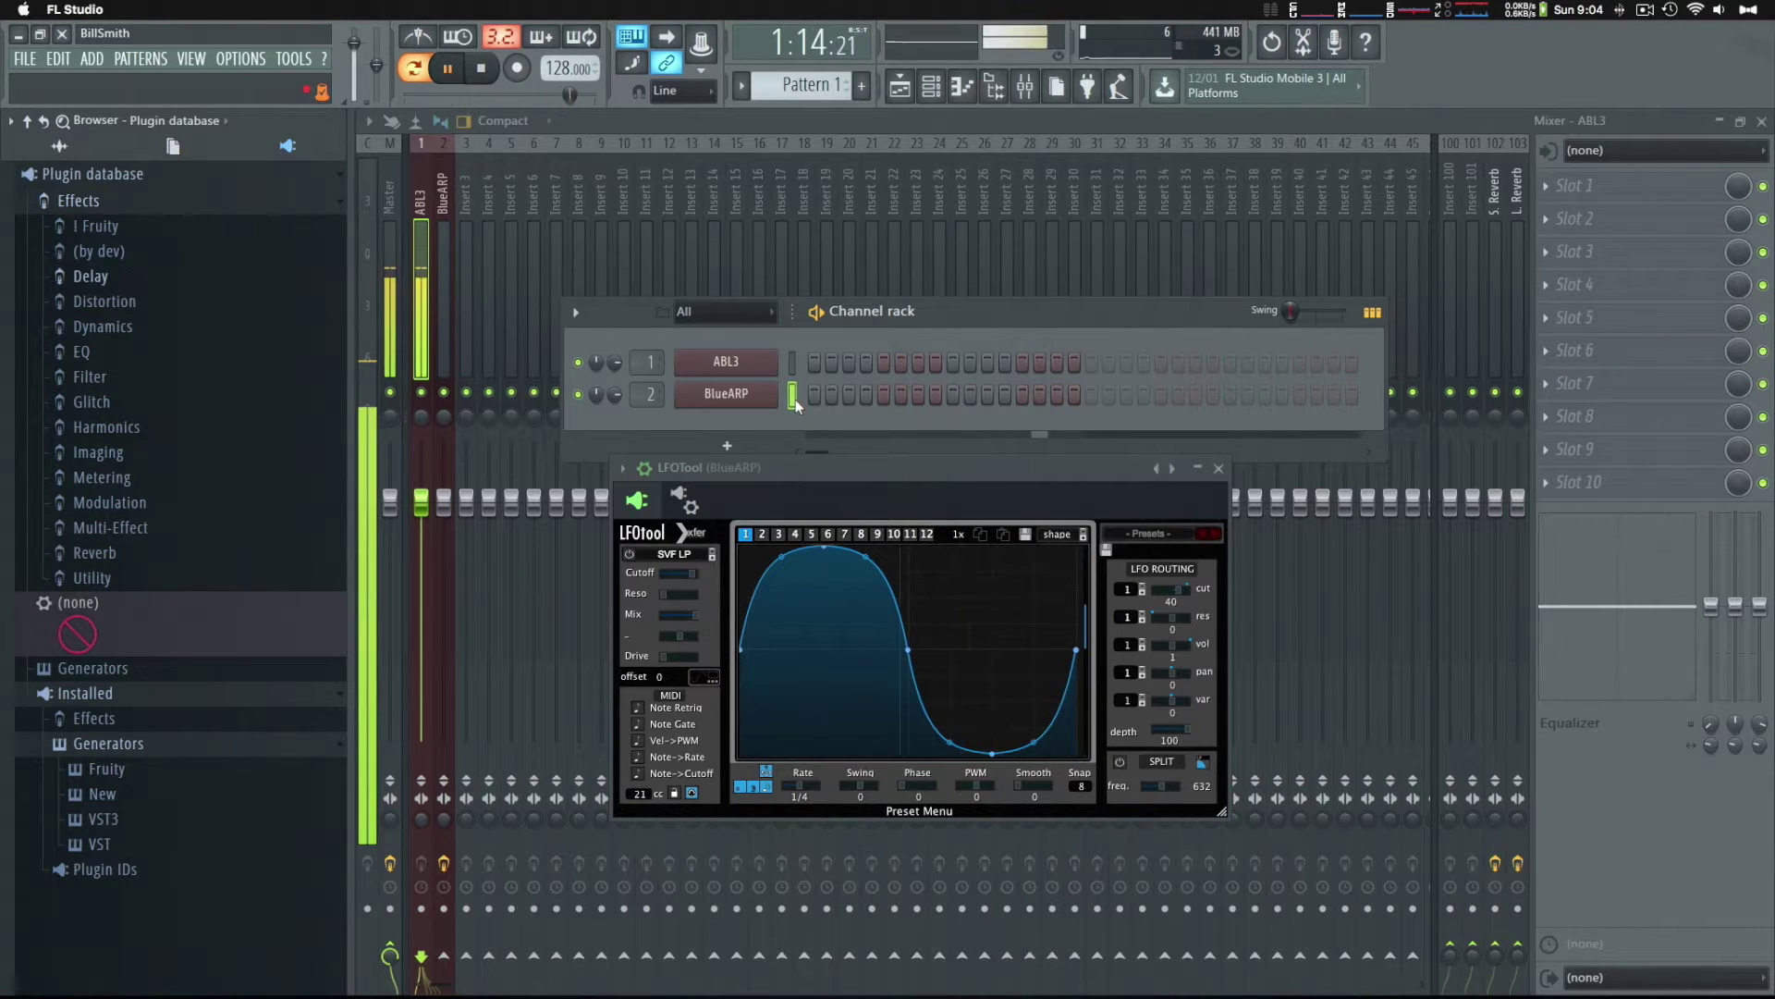